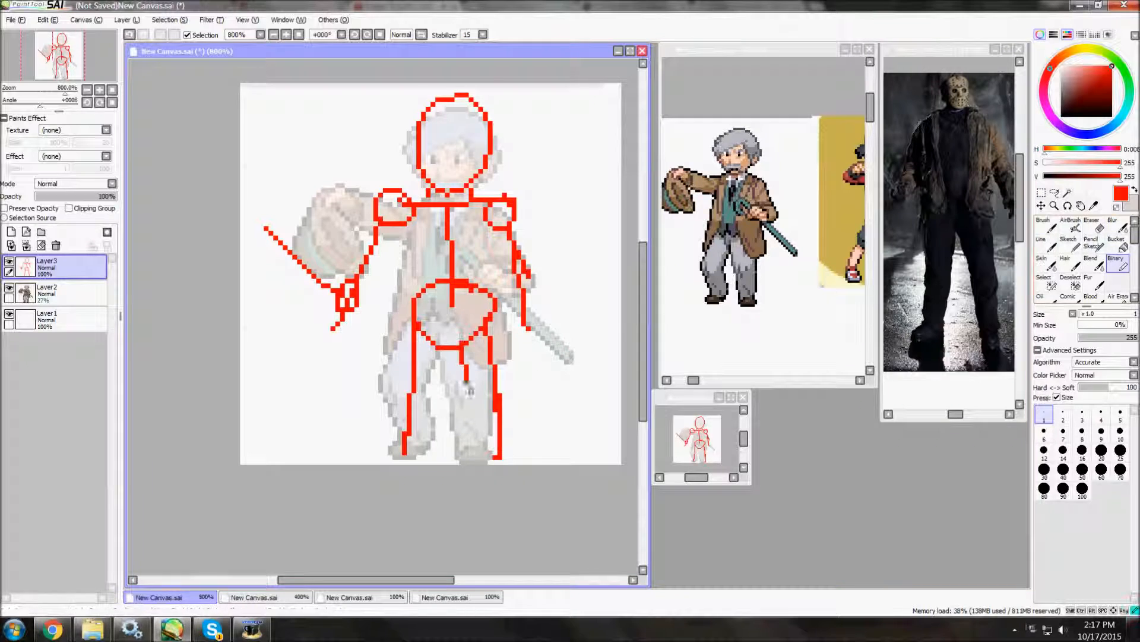
# Sketch the outlines of both legs and feet in red around the stick lines and adjust their placement with the Lasso.
pyautogui.moveTo(408, 316); pyautogui.dragTo(383, 444)
pyautogui.moveTo(382, 444); pyautogui.dragTo(410, 453)
pyautogui.click(1054, 192)
pyautogui.moveTo(493, 308)
pyautogui.mouseDown()
pyautogui.moveTo(454, 395)
pyautogui.moveTo(494, 309)
pyautogui.mouseUp()
pyautogui.keyDown('ctrl'); pyautogui.moveTo(532, 400); pyautogui.dragTo(527, 418); pyautogui.keyUp('ctrl')
pyautogui.hotkey('ctrl', 'd')
pyautogui.moveTo(454, 382); pyautogui.dragTo(449, 368)
pyautogui.keyDown('ctrl'); pyautogui.moveTo(416, 381); pyautogui.dragTo(421, 380); pyautogui.keyUp('ctrl')
pyautogui.hotkey('ctrl', 'd')
# Sketch the torso's open jacket lines and the outline of the lowered arm in red with the Binary pen.
pyautogui.click(1118, 264)
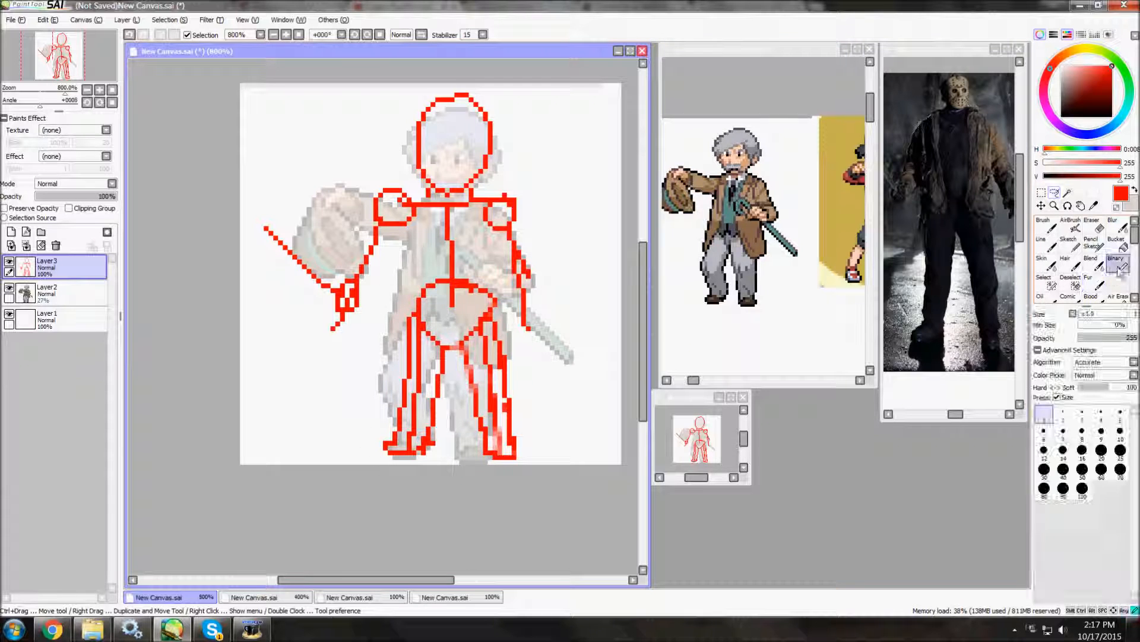
pyautogui.moveTo(409, 316); pyautogui.dragTo(438, 328)
pyautogui.moveTo(442, 309); pyautogui.dragTo(452, 242)
pyautogui.moveTo(439, 252); pyautogui.dragTo(448, 292)
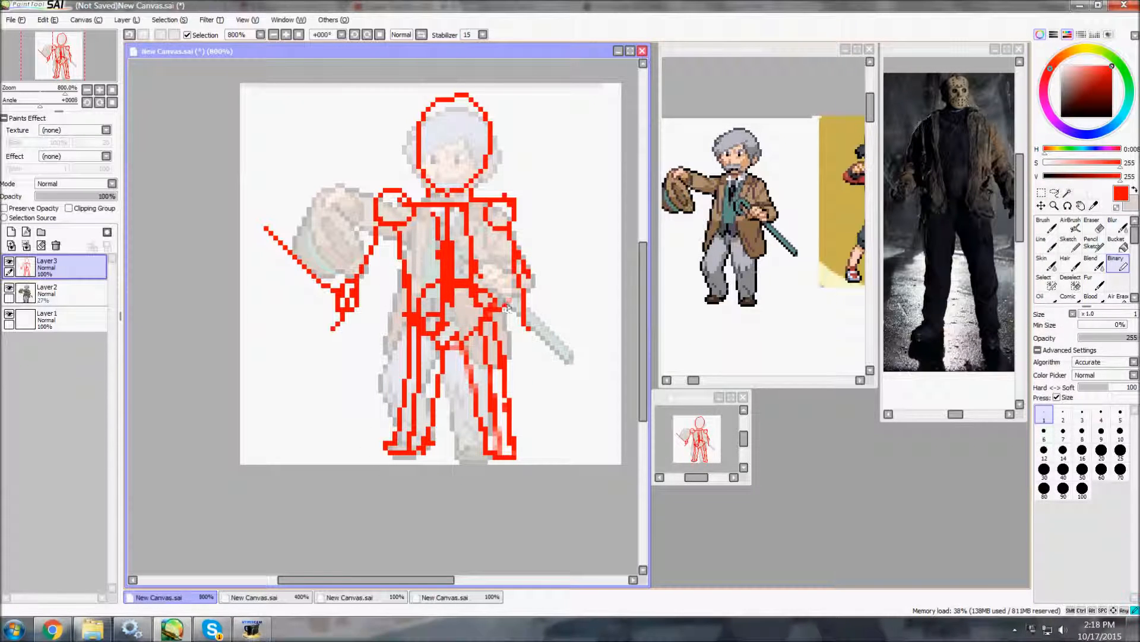
pyautogui.moveTo(538, 268); pyautogui.dragTo(541, 326)
pyautogui.moveTo(491, 233); pyautogui.dragTo(510, 303)
pyautogui.moveTo(503, 262); pyautogui.dragTo(521, 328)
# Lasso the raised arm and blade lines of the red sketch and shift them slightly.
pyautogui.click(1054, 193)
pyautogui.moveTo(389, 257)
pyautogui.mouseDown()
pyautogui.moveTo(278, 203)
pyautogui.moveTo(380, 285)
pyautogui.mouseUp()
pyautogui.keyDown('ctrl'); pyautogui.moveTo(351, 278); pyautogui.dragTo(346, 292); pyautogui.keyUp('ctrl')
pyautogui.hotkey('ctrl', 'd')
# Outline the blade in red along its guide line and pan the horror-character reference photo slightly.
pyautogui.click(1118, 264)
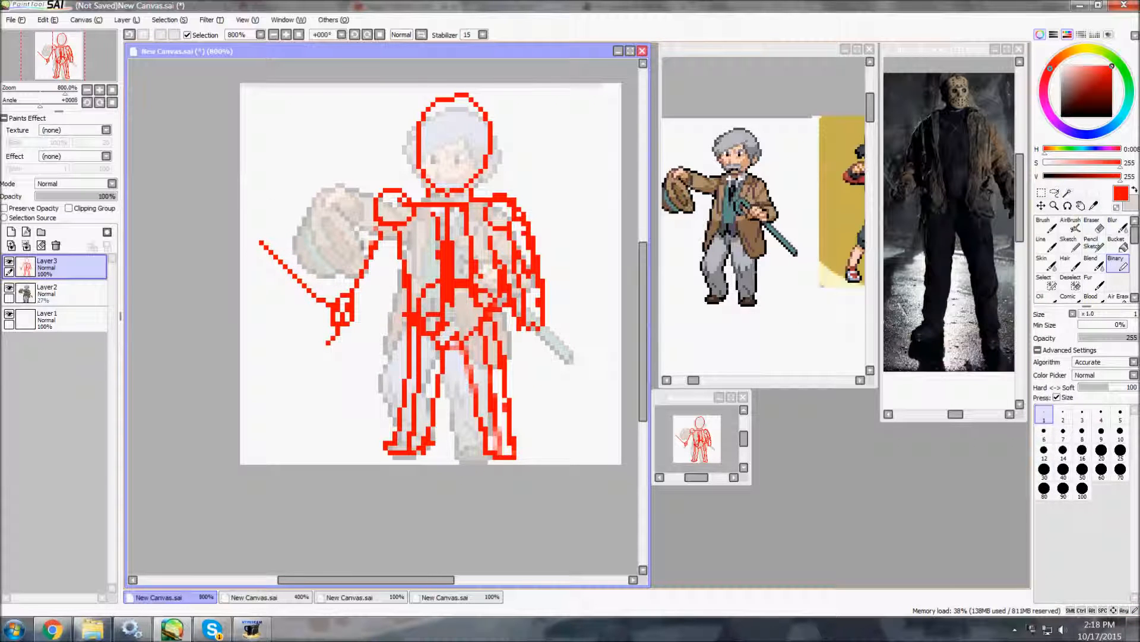
pyautogui.moveTo(256, 229); pyautogui.dragTo(332, 315)
pyautogui.moveTo(881, 249); pyautogui.dragTo(868, 249)
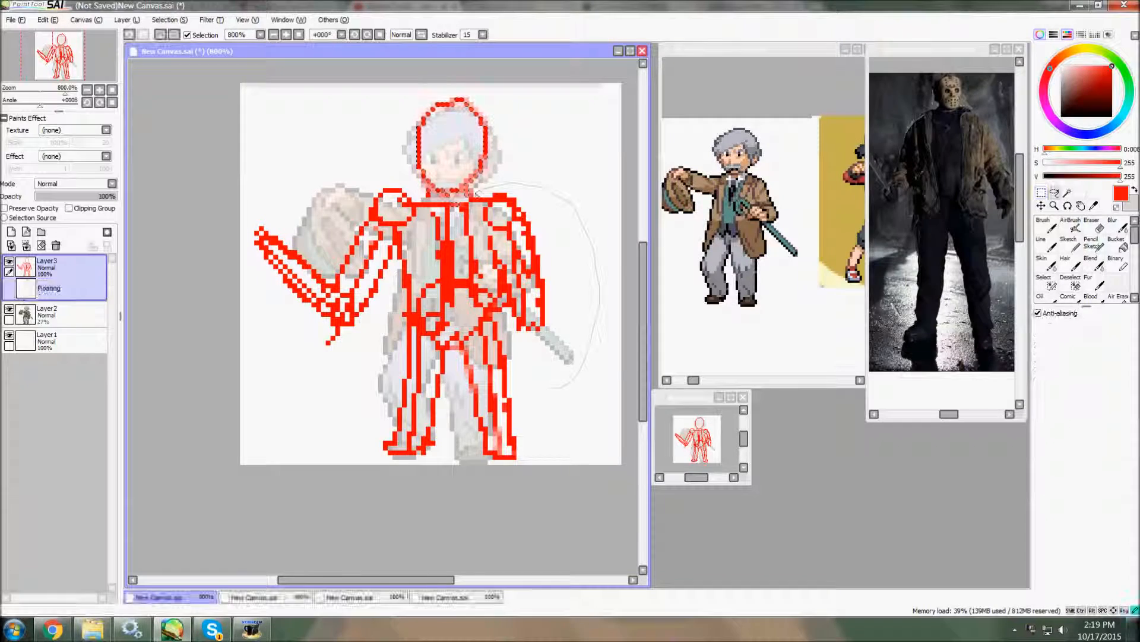
# Lasso parts of the red sketch around the weapon arm and nudge them to refine the proportions.
pyautogui.moveTo(414, 196); pyautogui.dragTo(410, 267)
pyautogui.moveTo(326, 266); pyautogui.dragTo(335, 266)
pyautogui.hotkey('ctrl', 'd')
pyautogui.scroll(1, 335, 266)
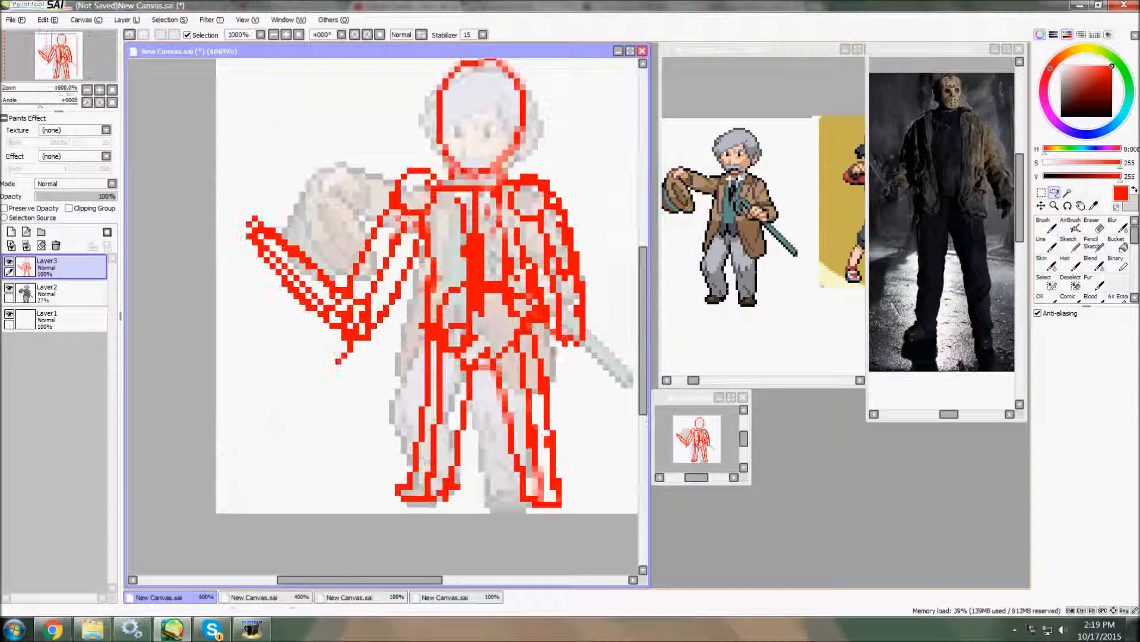
pyautogui.click(1118, 263)
pyautogui.scroll(-1, 535, 374)
pyautogui.click(1054, 193)
pyautogui.scroll(2, 433, 265)
pyautogui.moveTo(380, 332); pyautogui.dragTo(386, 339)
pyautogui.keyDown('ctrl'); pyautogui.moveTo(332, 321); pyautogui.dragTo(325, 335); pyautogui.keyUp('ctrl')
pyautogui.scroll(-2, 433, 356)
pyautogui.scroll(1, 630, 361)
# Fade the red sketch layer to 33% opacity and apply a slight transform to the sketch.
pyautogui.click(69, 196)
pyautogui.moveTo(69, 197); pyautogui.dragTo(62, 196)
pyautogui.hotkey('ctrl', 't')
pyautogui.moveTo(567, 85); pyautogui.dragTo(561, 86)
pyautogui.click(1050, 398)
pyautogui.moveTo(588, 383)
pyautogui.mouseDown()
pyautogui.moveTo(252, 451)
pyautogui.moveTo(433, 439)
pyautogui.mouseUp()
pyautogui.hotkey('ctrl', 'd')
# Hide the sprite reference on Layer2 and add a new layer above the red sketch with bright blue as the drawing colour.
pyautogui.click(65, 294)
pyautogui.click(9, 288)
pyautogui.moveTo(439, 344); pyautogui.dragTo(446, 333)
pyautogui.click(1118, 263)
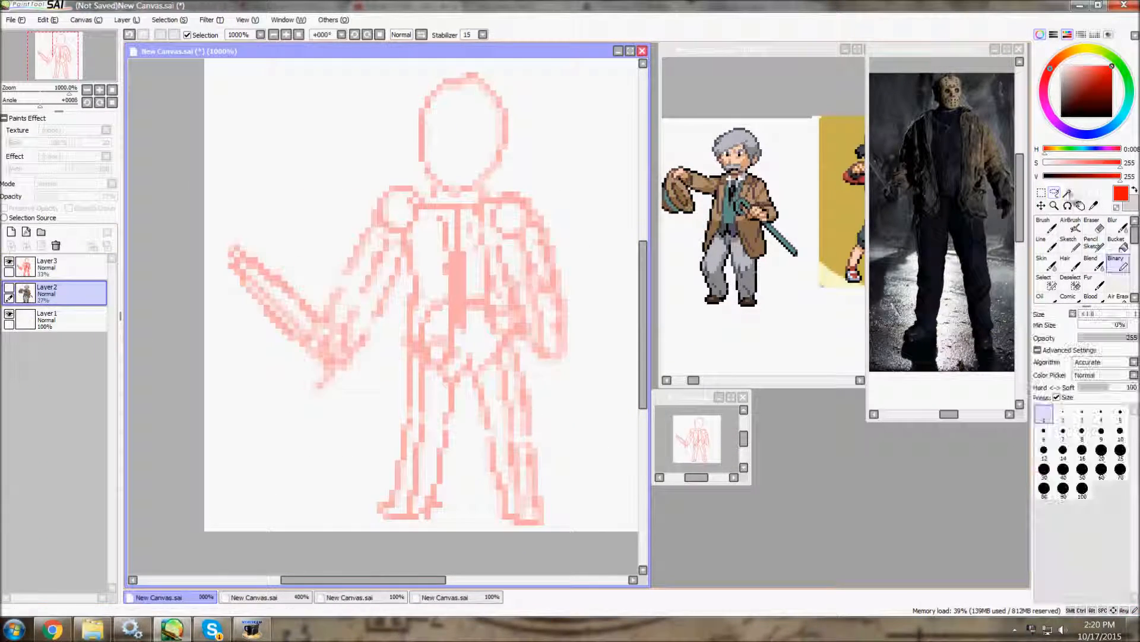
pyautogui.click(1117, 60)
pyautogui.click(65, 268)
pyautogui.click(11, 232)
# Draw the trouser legs and a foot in blue over the faded red sketch.
pyautogui.moveTo(404, 256); pyautogui.dragTo(416, 341)
pyautogui.hotkey('ctrl', 'z')
pyautogui.moveTo(469, 367); pyautogui.dragTo(428, 512)
pyautogui.moveTo(392, 488)
pyautogui.mouseDown()
pyautogui.moveTo(412, 409)
pyautogui.moveTo(410, 336)
pyautogui.mouseUp()
pyautogui.press('-')
pyautogui.moveTo(452, 410); pyautogui.dragTo(453, 443)
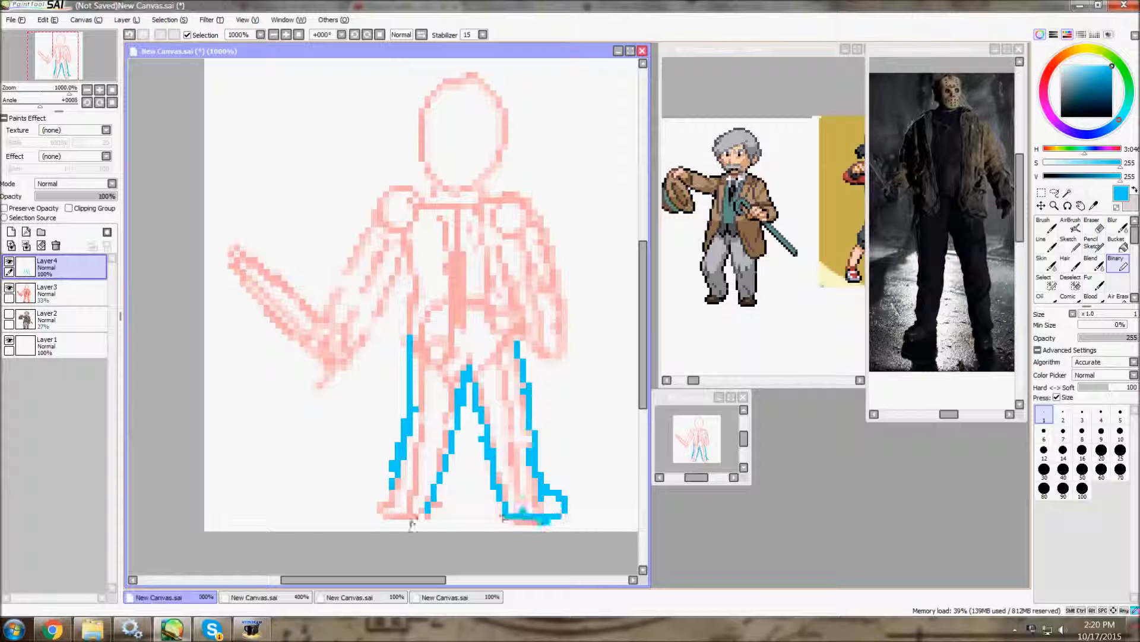
# Lasso each blue leg outline in turn and nudge it into place.
pyautogui.click(1055, 193)
pyautogui.moveTo(402, 242)
pyautogui.mouseDown()
pyautogui.moveTo(416, 304)
pyautogui.moveTo(460, 368)
pyautogui.mouseUp()
pyautogui.moveTo(464, 466); pyautogui.dragTo(470, 467)
pyautogui.hotkey('ctrl', 'd')
pyautogui.moveTo(470, 357); pyautogui.dragTo(505, 527)
pyautogui.moveTo(631, 423); pyautogui.dragTo(632, 423)
pyautogui.hotkey('ctrl', 'd')
# Draw the jacket front, hem and both arm outlines in blue with the Binary pen.
pyautogui.click(1093, 263)
pyautogui.click(1118, 263)
pyautogui.moveTo(404, 267)
pyautogui.mouseDown()
pyautogui.moveTo(404, 342)
pyautogui.moveTo(451, 221)
pyautogui.mouseUp()
pyautogui.moveTo(495, 346)
pyautogui.mouseDown()
pyautogui.moveTo(528, 309)
pyautogui.moveTo(542, 224)
pyautogui.moveTo(541, 373)
pyautogui.mouseUp()
pyautogui.moveTo(439, 189)
pyautogui.mouseDown()
pyautogui.moveTo(398, 198)
pyautogui.moveTo(320, 318)
pyautogui.mouseUp()
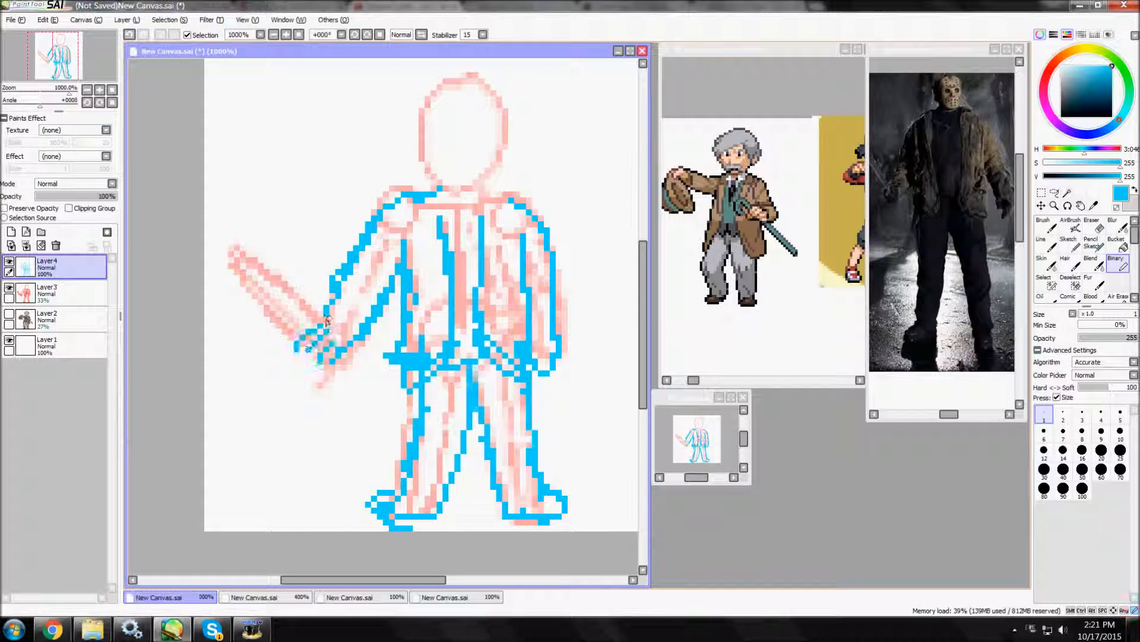
# Draw the long blade in blue from the hand outward and strengthen the weapon arm's outline.
pyautogui.moveTo(212, 254); pyautogui.dragTo(325, 310)
pyautogui.moveTo(326, 310); pyautogui.dragTo(206, 261)
pyautogui.moveTo(333, 292); pyautogui.dragTo(385, 214)
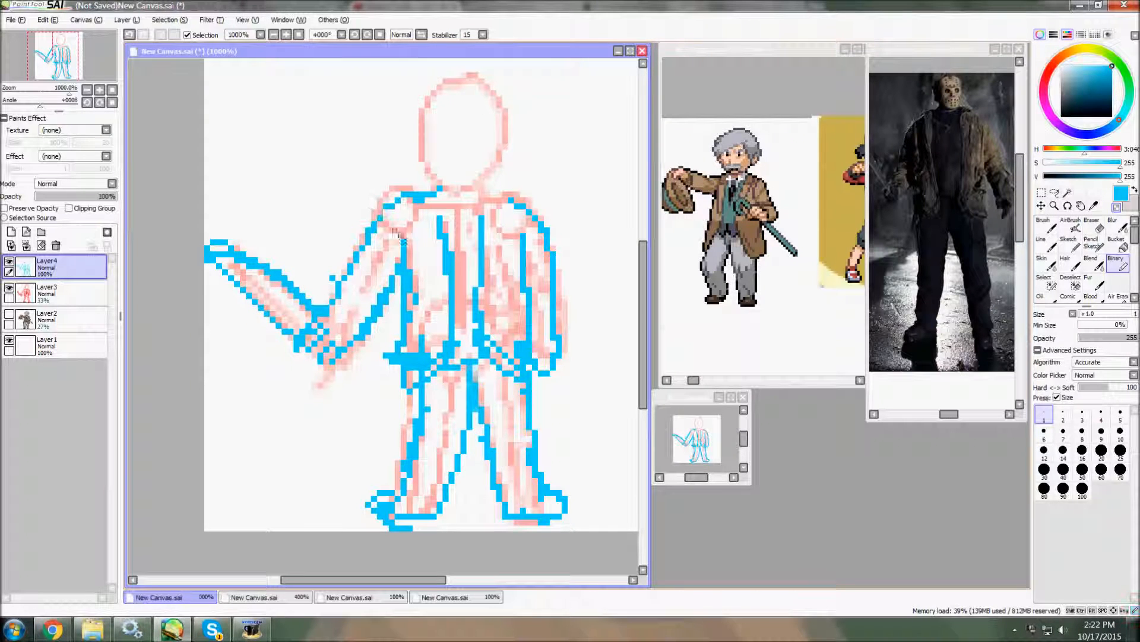
# Hide the red sketch on Layer3 and touch up the blue shoulder and foot lines.
pyautogui.click(9, 287)
pyautogui.moveTo(549, 234); pyautogui.dragTo(500, 193)
pyautogui.moveTo(373, 546)
pyautogui.mouseDown()
pyautogui.moveTo(397, 527)
pyautogui.moveTo(413, 440)
pyautogui.mouseUp()
# Lasso the cleaner lower leg of the blue line art and duplicate it onto a new layer.
pyautogui.click(1054, 192)
pyautogui.moveTo(548, 413)
pyautogui.mouseDown()
pyautogui.moveTo(462, 491)
pyautogui.moveTo(552, 419)
pyautogui.mouseUp()
pyautogui.click(47, 19)
pyautogui.click(59, 85)
pyautogui.press('super')
pyautogui.press('super')
# Flip the copied leg horizontally, position it as the opposite leg, and merge it down into Layer4.
pyautogui.hotkey('ctrl', 't')
pyautogui.click(1086, 443)
pyautogui.moveTo(527, 461); pyautogui.dragTo(444, 460)
pyautogui.press('Return')
pyautogui.hotkey('ctrl', 'd')
pyautogui.click(1117, 264)
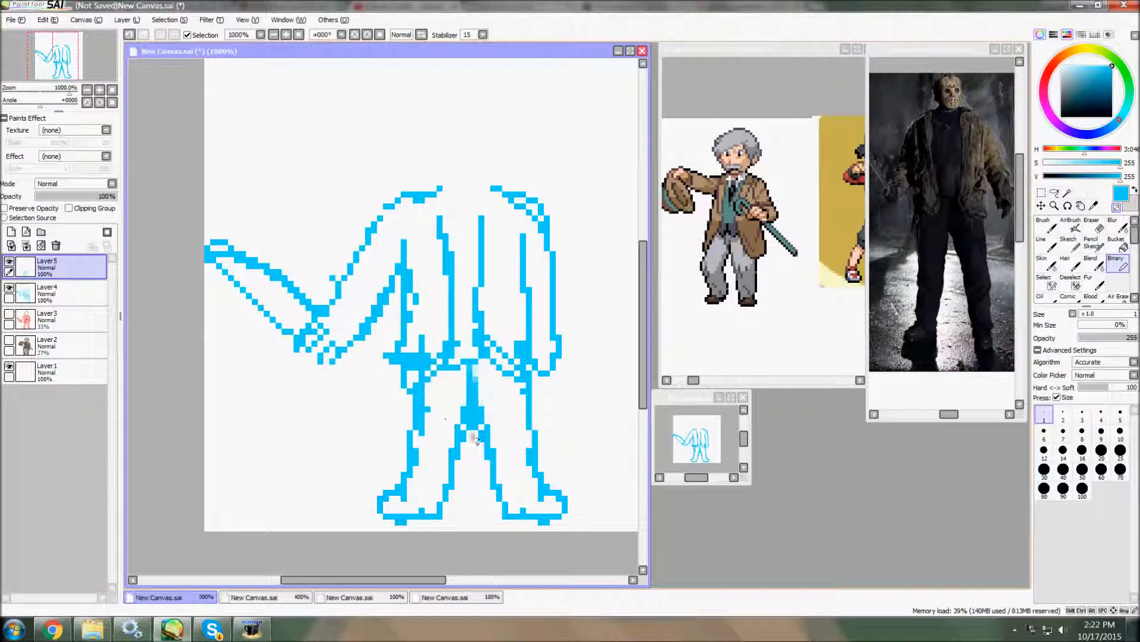
pyautogui.hotkey('ctrl', 'e')
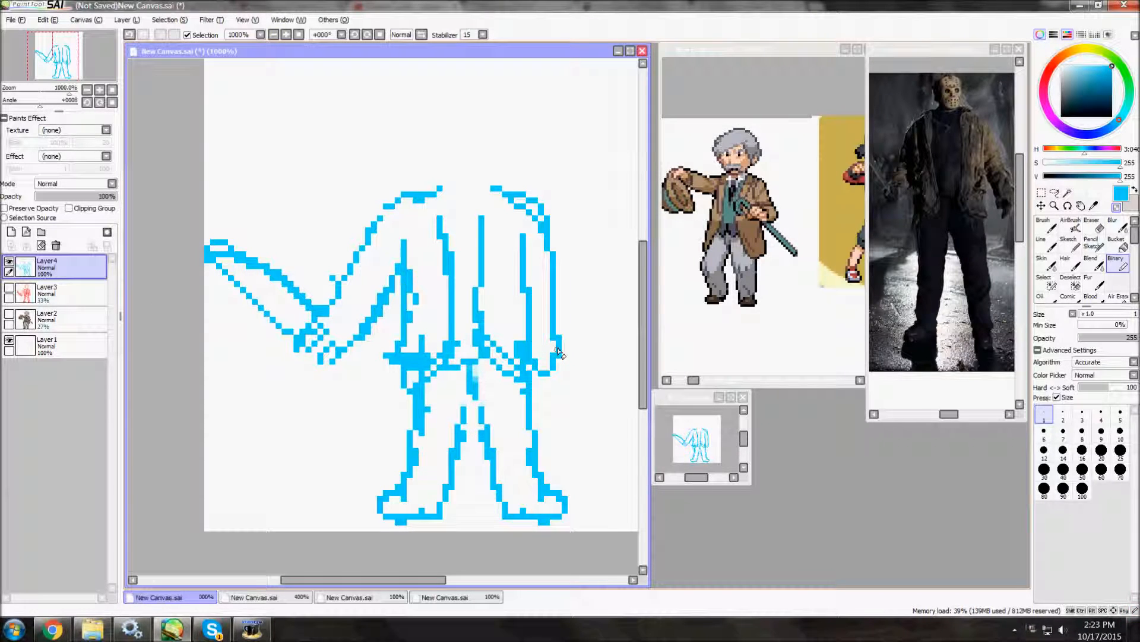
# Lasso the weapon arm and blade and nudge them so the blade tip sits inside the canvas.
pyautogui.click(1055, 193)
pyautogui.moveTo(187, 343)
pyautogui.mouseDown()
pyautogui.moveTo(232, 412)
pyautogui.moveTo(189, 350)
pyautogui.mouseUp()
pyautogui.hotkey('ctrl', 'Left')
pyautogui.hotkey('ctrl', 'Down')
pyautogui.moveTo(153, 173)
pyautogui.mouseDown()
pyautogui.moveTo(567, 168)
pyautogui.moveTo(155, 190)
pyautogui.mouseUp()
pyautogui.hotkey('ctrl', 'Right')
pyautogui.hotkey('ctrl', 'd')
# Erase stray blue pixels along the jacket edge above the waist using the transparent colour.
pyautogui.click(1117, 264)
pyautogui.click(1117, 208)
pyautogui.moveTo(410, 303)
pyautogui.mouseDown()
pyautogui.moveTo(404, 340)
pyautogui.moveTo(425, 351)
pyautogui.mouseUp()
pyautogui.moveTo(419, 292); pyautogui.dragTo(419, 331)
pyautogui.click(52, 629)
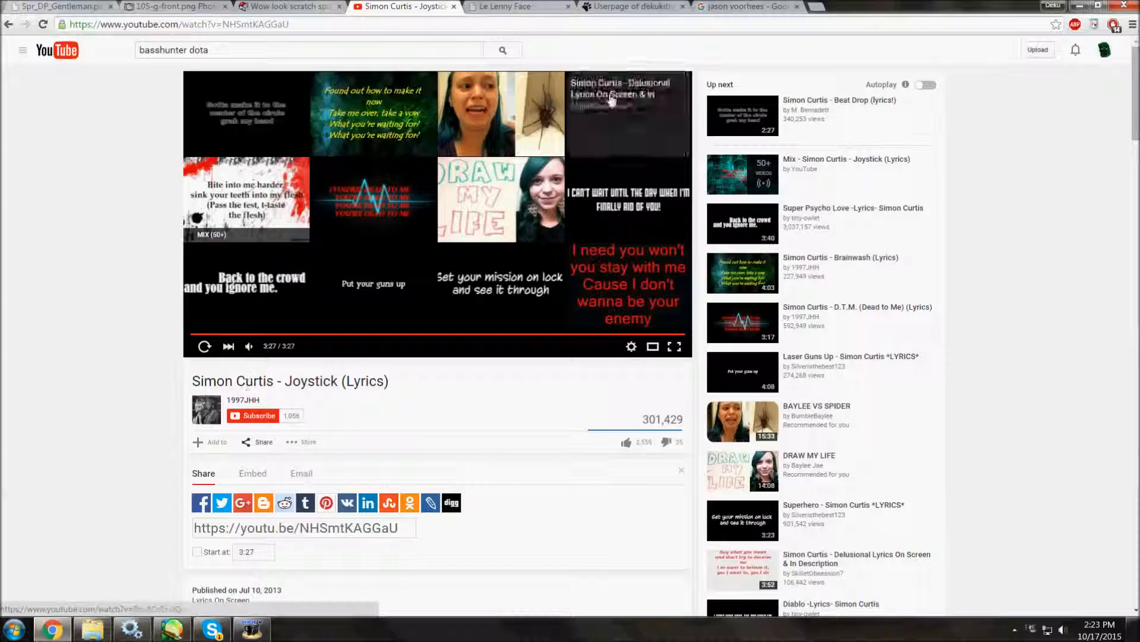
pyautogui.click(911, 422)
pyautogui.click(172, 629)
pyautogui.scroll(-1, 501, 386)
pyautogui.scroll(1, 500, 386)
pyautogui.click(52, 630)
pyautogui.click(172, 629)
# Rework the inner edge of one leg, then lasso the legs and nudge the opposite leg slightly inward.
pyautogui.scroll(1, 505, 457)
pyautogui.scroll(-1, 517, 466)
pyautogui.moveTo(517, 380); pyautogui.dragTo(505, 477)
pyautogui.click(1054, 192)
pyautogui.moveTo(451, 374)
pyautogui.mouseDown()
pyautogui.moveTo(221, 332)
pyautogui.moveTo(339, 477)
pyautogui.mouseUp()
pyautogui.moveTo(383, 354); pyautogui.dragTo(390, 354)
pyautogui.hotkey('ctrl', 'd')
pyautogui.scroll(-1, 535, 285)
pyautogui.scroll(1, 499, 475)
pyautogui.moveTo(487, 386); pyautogui.dragTo(508, 475)
pyautogui.hotkey('ctrl', 'd')
# Check the line art against the red sketch and draw the collar between the shoulders in blue.
pyautogui.scroll(-2, 509, 458)
pyautogui.scroll(2, 522, 403)
pyautogui.click(9, 288)
pyautogui.click(9, 288)
pyautogui.scroll(3, 499, 172)
pyautogui.click(1118, 263)
pyautogui.click(522, 236)
pyautogui.moveTo(462, 226); pyautogui.dragTo(522, 226)
# Block in the head above the collar as a solid blue shape with a larger brush size.
pyautogui.moveTo(445, 217)
pyautogui.mouseDown()
pyautogui.moveTo(444, 109)
pyautogui.moveTo(496, 82)
pyautogui.mouseUp()
pyautogui.hotkey('ctrl', 'z')
pyautogui.click(14, 629)
pyautogui.click(1101, 434)
pyautogui.scroll(-2, 618, 321)
pyautogui.scroll(1, 570, 244)
pyautogui.click(527, 249)
# Try to reshape the solid blue head by selecting it with the neck and transforming it.
pyautogui.click(1054, 195)
pyautogui.moveTo(515, 178); pyautogui.dragTo(537, 176)
pyautogui.hotkey('ctrl', 't')
pyautogui.moveTo(529, 216); pyautogui.dragTo(530, 159)
pyautogui.moveTo(526, 232); pyautogui.dragTo(522, 257)
pyautogui.moveTo(560, 180); pyautogui.dragTo(598, 155)
pyautogui.moveTo(562, 265); pyautogui.dragTo(540, 272)
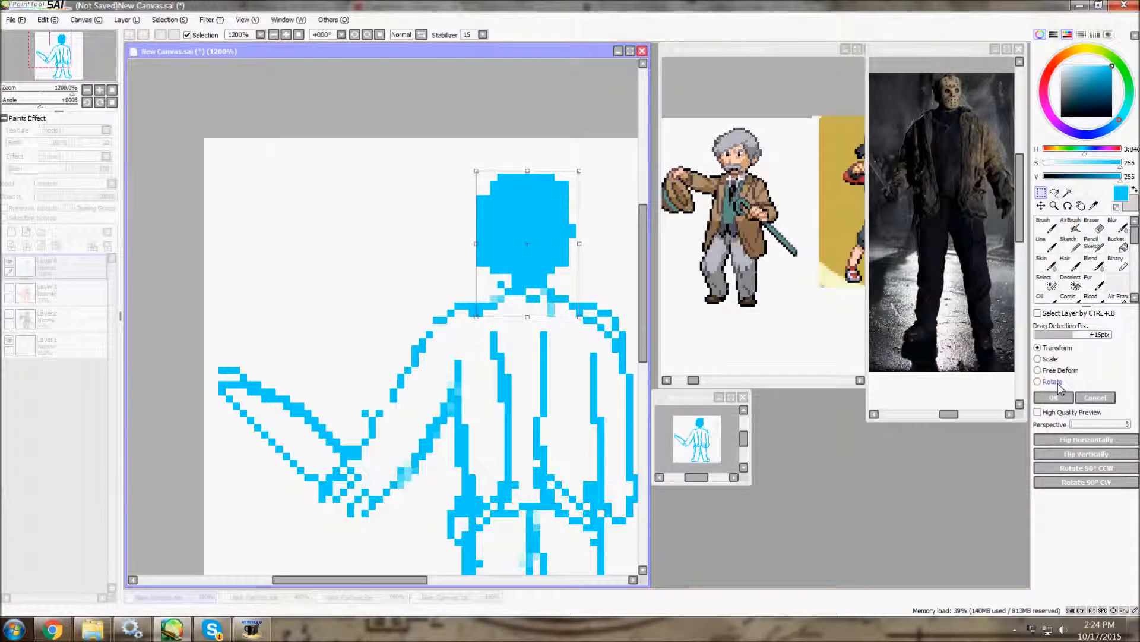
pyautogui.hotkey('ctrl', 'z')
pyautogui.hotkey('ctrl', 'z')
pyautogui.hotkey('ctrl', 'z')
# Clean up the blue head outline and collar with the Binary pen, checking them against the red sketch.
pyautogui.click(9, 287)
pyautogui.scroll(1, 468, 231)
pyautogui.click(1118, 263)
pyautogui.moveTo(463, 272)
pyautogui.mouseDown()
pyautogui.moveTo(464, 252)
pyautogui.moveTo(598, 273)
pyautogui.moveTo(473, 274)
pyautogui.mouseUp()
pyautogui.click(588, 149)
pyautogui.scroll(-4, 404, 235)
pyautogui.scroll(4, 438, 191)
# Lasso the machete arm and nudge it slightly toward the body.
pyautogui.click(1054, 194)
pyautogui.moveTo(478, 204)
pyautogui.mouseDown()
pyautogui.moveTo(400, 382)
pyautogui.moveTo(469, 216)
pyautogui.mouseUp()
pyautogui.moveTo(428, 285); pyautogui.dragTo(437, 285)
pyautogui.scroll(-2, 513, 258)
pyautogui.hotkey('ctrl', 'd')
# Lasso each leg in turn and nudge the two legs slightly further apart.
pyautogui.scroll(-1, 492, 362)
pyautogui.click(9, 288)
pyautogui.moveTo(491, 362)
pyautogui.mouseDown()
pyautogui.moveTo(527, 281)
pyautogui.moveTo(611, 414)
pyautogui.mouseUp()
pyautogui.hotkey('ctrl', 'd')
pyautogui.moveTo(497, 419); pyautogui.dragTo(526, 423)
pyautogui.moveTo(514, 497); pyautogui.dragTo(510, 498)
pyautogui.hotkey('ctrl', 'd')
pyautogui.moveTo(543, 420)
pyautogui.mouseDown()
pyautogui.moveTo(583, 565)
pyautogui.moveTo(538, 428)
pyautogui.mouseUp()
pyautogui.moveTo(588, 501); pyautogui.dragTo(592, 502)
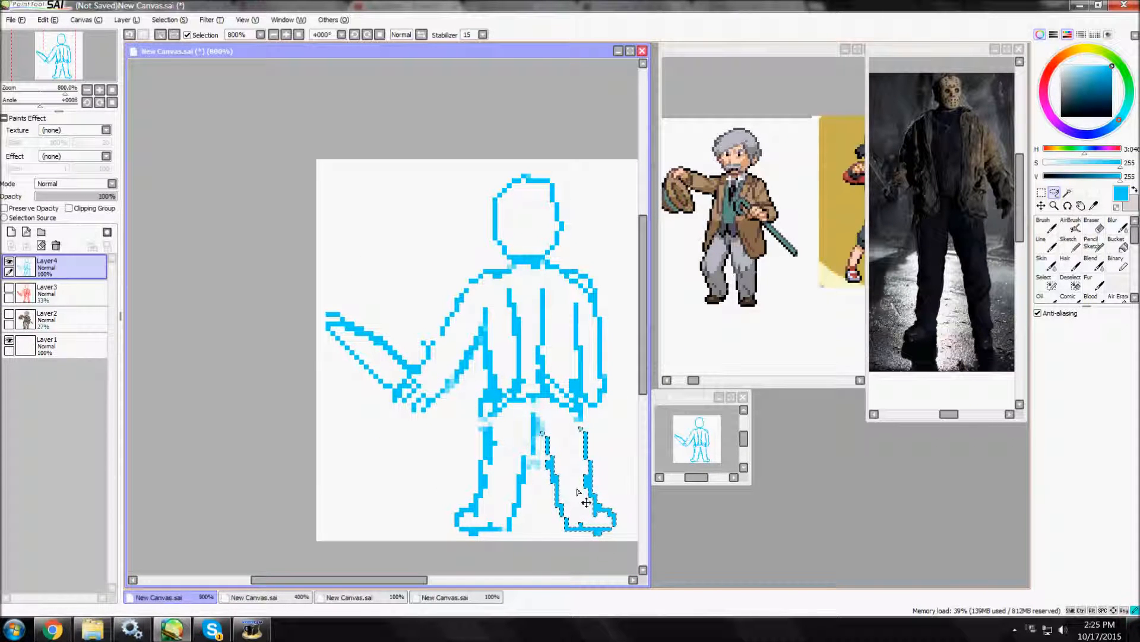
pyautogui.hotkey('ctrl', 'd')
# Touch up the lines between the upper legs and along the jacket opening with the Binary pen.
pyautogui.click(1118, 263)
pyautogui.moveTo(538, 405); pyautogui.dragTo(541, 434)
pyautogui.moveTo(543, 291)
pyautogui.mouseDown()
pyautogui.moveTo(555, 268)
pyautogui.moveTo(510, 265)
pyautogui.mouseUp()
pyautogui.scroll(1, 623, 482)
# Delete the red sketch layer and fade the blue line art layer to 36% opacity.
pyautogui.click(72, 294)
pyautogui.click(55, 246)
pyautogui.click(71, 267)
pyautogui.moveTo(112, 196); pyautogui.dragTo(58, 196)
# Draw a straight vertical dark blue centre guide through the figure on a new layer at 47% opacity.
pyautogui.click(11, 231)
pyautogui.click(1078, 133)
pyautogui.moveTo(510, 80); pyautogui.dragTo(528, 304)
pyautogui.hotkey('ctrl', 'z')
pyautogui.click(511, 81)
pyautogui.keyDown('shift'); pyautogui.click(511, 539); pyautogui.keyUp('shift')
pyautogui.click(73, 197)
# Lasso the lowered arm on the blue line art layer and nudge it slightly outward.
pyautogui.click(72, 294)
pyautogui.click(1055, 192)
pyautogui.moveTo(605, 215)
pyautogui.mouseDown()
pyautogui.moveTo(504, 281)
pyautogui.moveTo(626, 308)
pyautogui.moveTo(609, 323)
pyautogui.mouseUp()
pyautogui.hotkey('ctrl', 'd')
pyautogui.moveTo(608, 235)
pyautogui.mouseDown()
pyautogui.moveTo(503, 267)
pyautogui.moveTo(624, 339)
pyautogui.mouseUp()
pyautogui.moveTo(584, 307); pyautogui.dragTo(590, 307)
# Lasso the jacket's front edge on the lowered-arm side and shift it away from the centre guide.
pyautogui.scroll(2, 570, 308)
pyautogui.moveTo(523, 196); pyautogui.dragTo(496, 199)
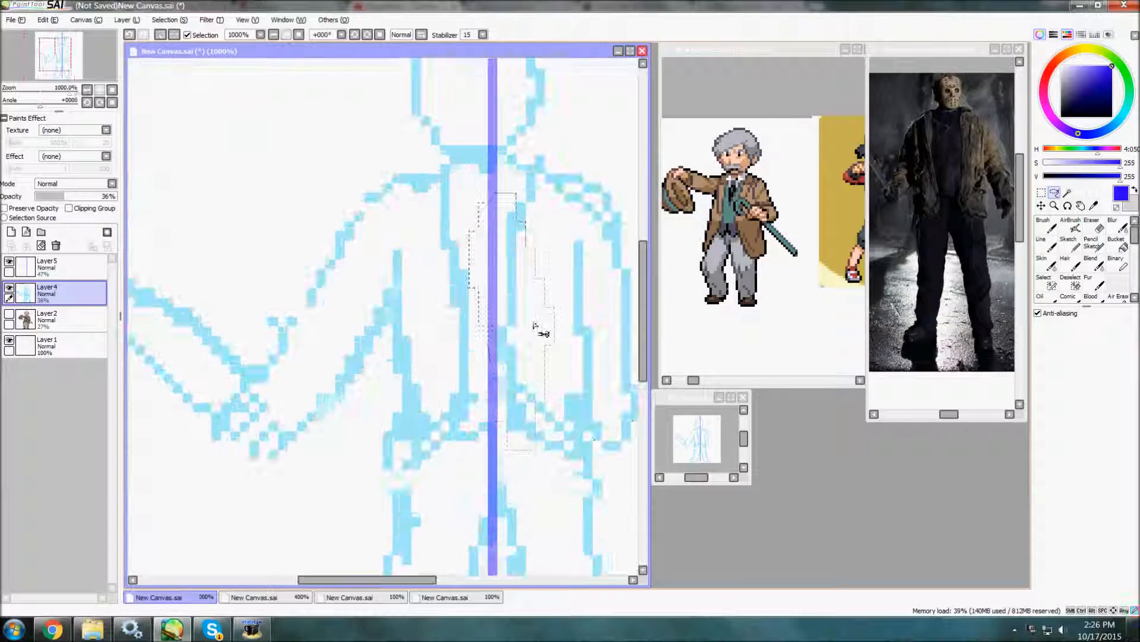
pyautogui.moveTo(534, 327); pyautogui.dragTo(552, 326)
pyautogui.hotkey('ctrl', 'd')
# Check the figure without the centre guide, then lasso part of the blue outline and nudge it slightly.
pyautogui.scroll(-5, 529, 326)
pyautogui.click(9, 261)
pyautogui.scroll(-3, 551, 334)
pyautogui.scroll(1, 549, 336)
pyautogui.scroll(5, 451, 345)
pyautogui.moveTo(445, 267); pyautogui.dragTo(433, 291)
pyautogui.moveTo(357, 309); pyautogui.dragTo(366, 299)
pyautogui.hotkey('ctrl', 'd')
# Add a new layer above the guide and trace the machete arm's sleeve in magenta with the one-pixel Binary pen.
pyautogui.scroll(-2, 210, 345)
pyautogui.click(71, 267)
pyautogui.click(9, 261)
pyautogui.click(12, 232)
pyautogui.moveTo(1098, 138); pyautogui.dragTo(1048, 109)
pyautogui.click(1122, 264)
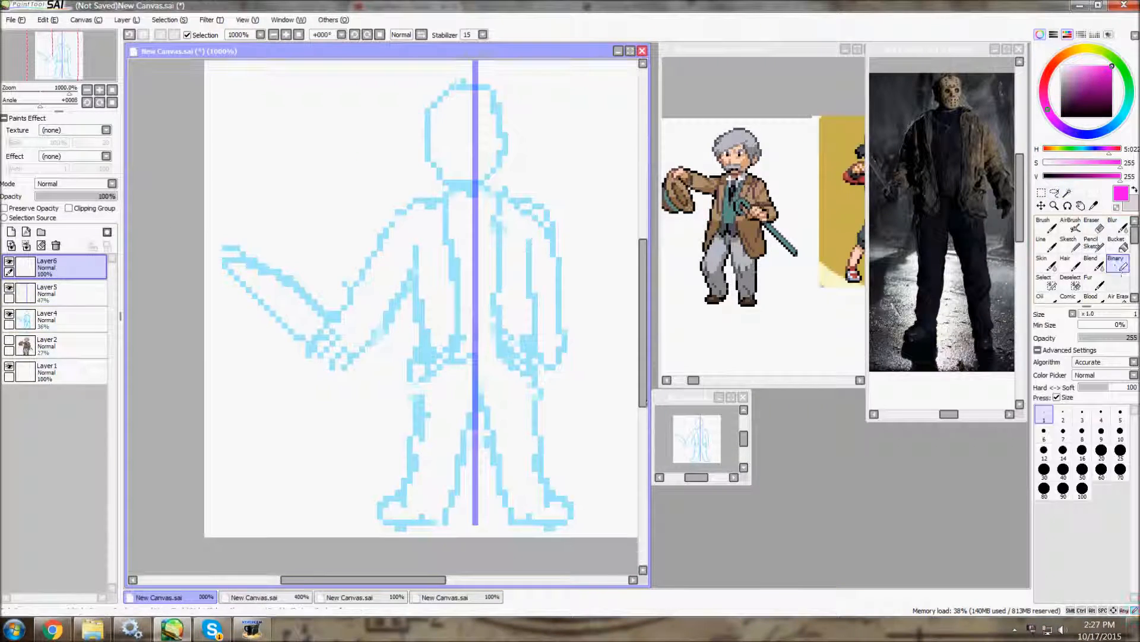
pyautogui.moveTo(376, 347); pyautogui.dragTo(415, 257)
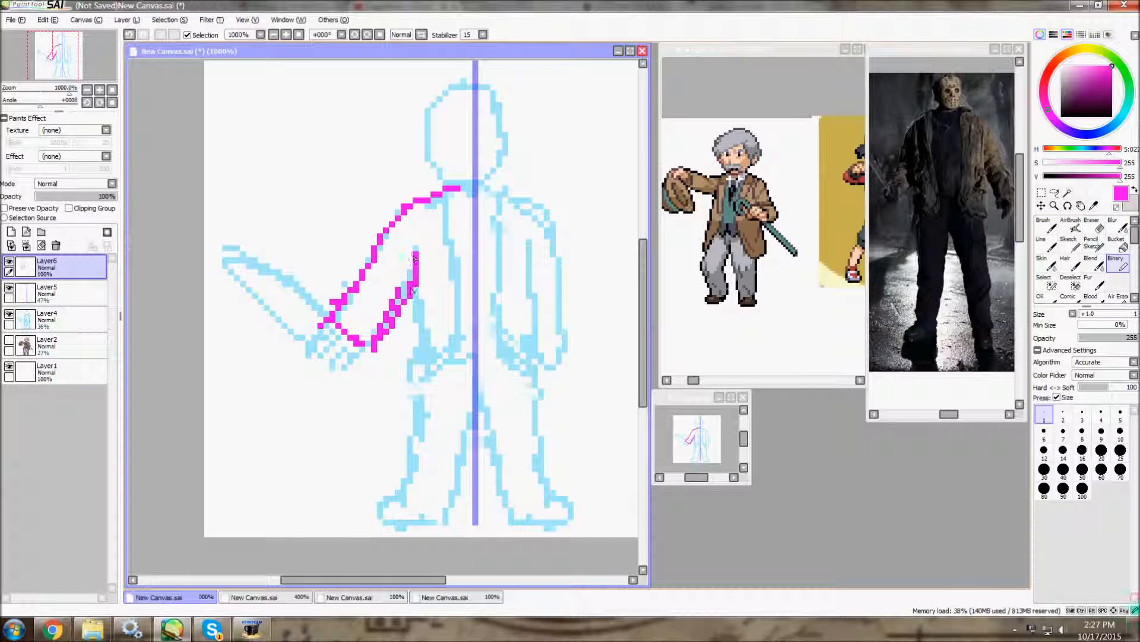
# Trace both front panels of the open jacket and its hem in magenta.
pyautogui.moveTo(457, 356); pyautogui.dragTo(453, 284)
pyautogui.moveTo(449, 232); pyautogui.dragTo(446, 192)
pyautogui.moveTo(473, 325); pyautogui.dragTo(496, 321)
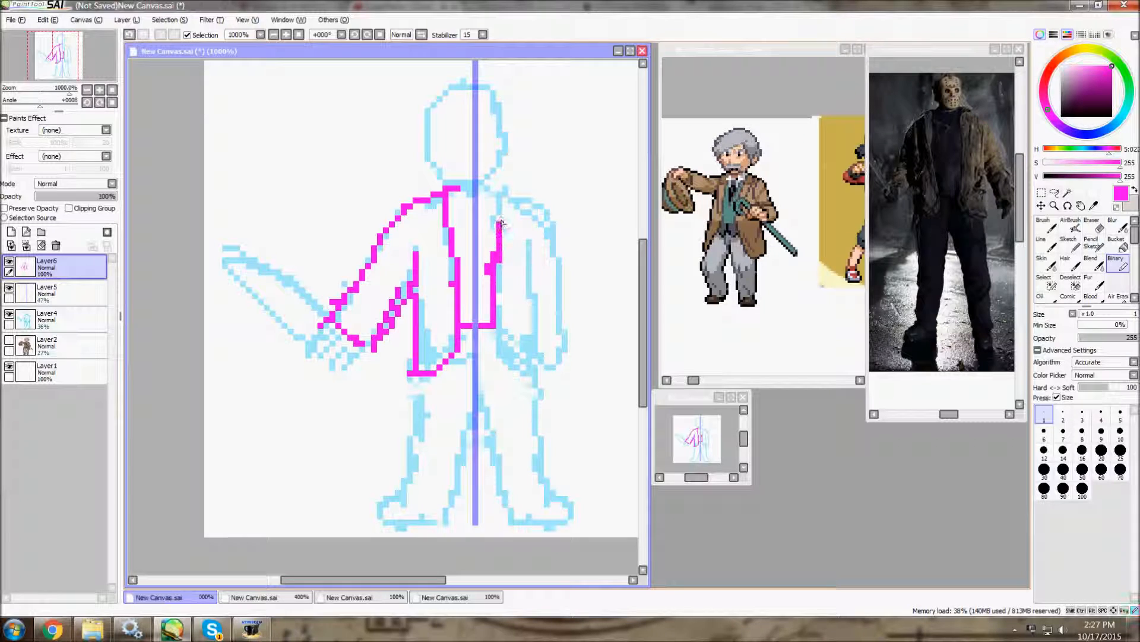
pyautogui.moveTo(482, 325)
pyautogui.mouseDown()
pyautogui.moveTo(467, 326)
pyautogui.moveTo(536, 374)
pyautogui.mouseUp()
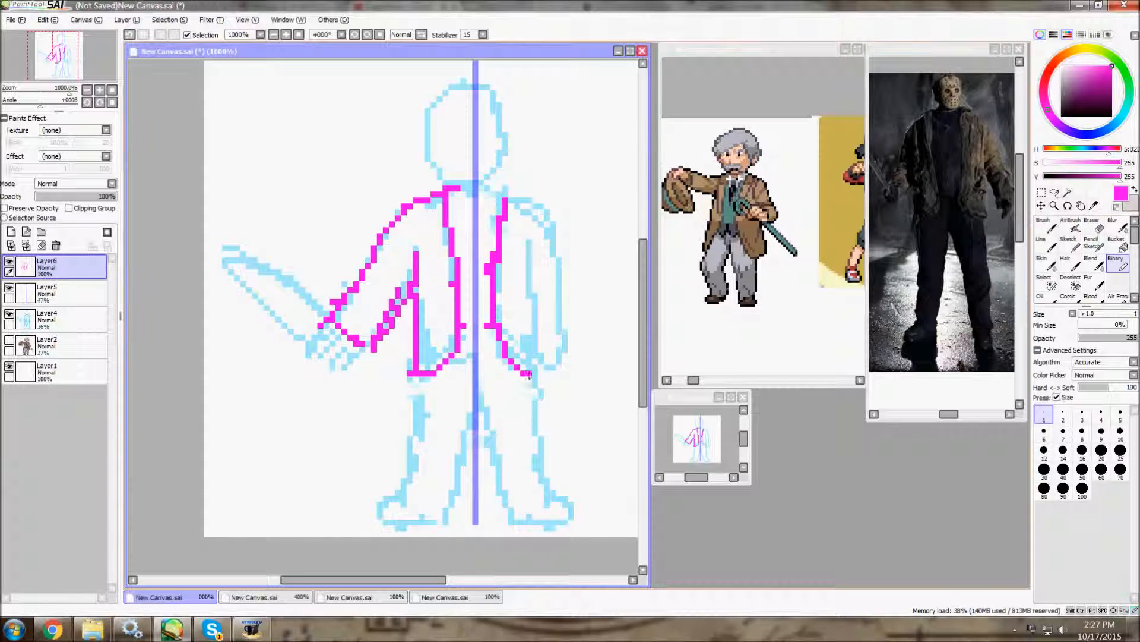
pyautogui.moveTo(441, 373); pyautogui.dragTo(417, 379)
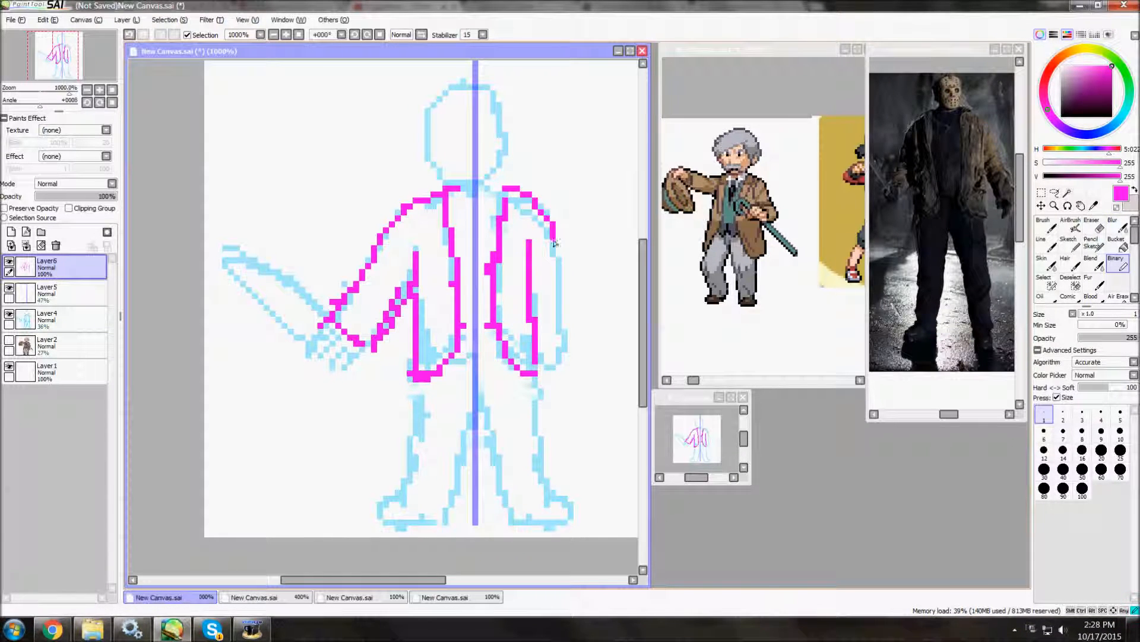
# Trace the lowered arm and its hand in magenta, erasing stray pixels along the shoulder.
pyautogui.moveTo(561, 356); pyautogui.dragTo(545, 362)
pyautogui.scroll(3, 517, 302)
pyautogui.moveTo(530, 170)
pyautogui.mouseDown()
pyautogui.moveTo(559, 284)
pyautogui.moveTo(549, 340)
pyautogui.moveTo(540, 215)
pyautogui.mouseUp()
pyautogui.press('-')
pyautogui.scroll(-4, 536, 266)
pyautogui.scroll(1, 517, 277)
pyautogui.moveTo(517, 278)
pyautogui.mouseDown()
pyautogui.moveTo(588, 222)
pyautogui.moveTo(565, 193)
pyautogui.mouseUp()
# Trace the waistline, both legs and the boots in magenta.
pyautogui.scroll(1, 565, 193)
pyautogui.press('-')
pyautogui.moveTo(458, 299); pyautogui.dragTo(449, 250)
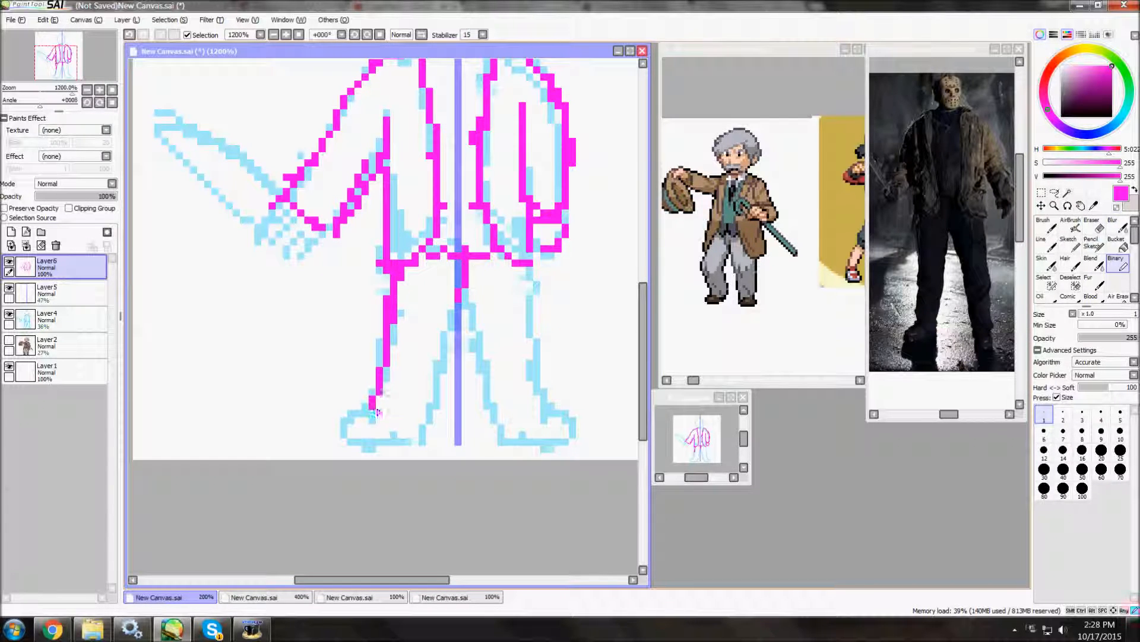
pyautogui.moveTo(341, 439)
pyautogui.mouseDown()
pyautogui.moveTo(447, 348)
pyautogui.moveTo(467, 299)
pyautogui.mouseUp()
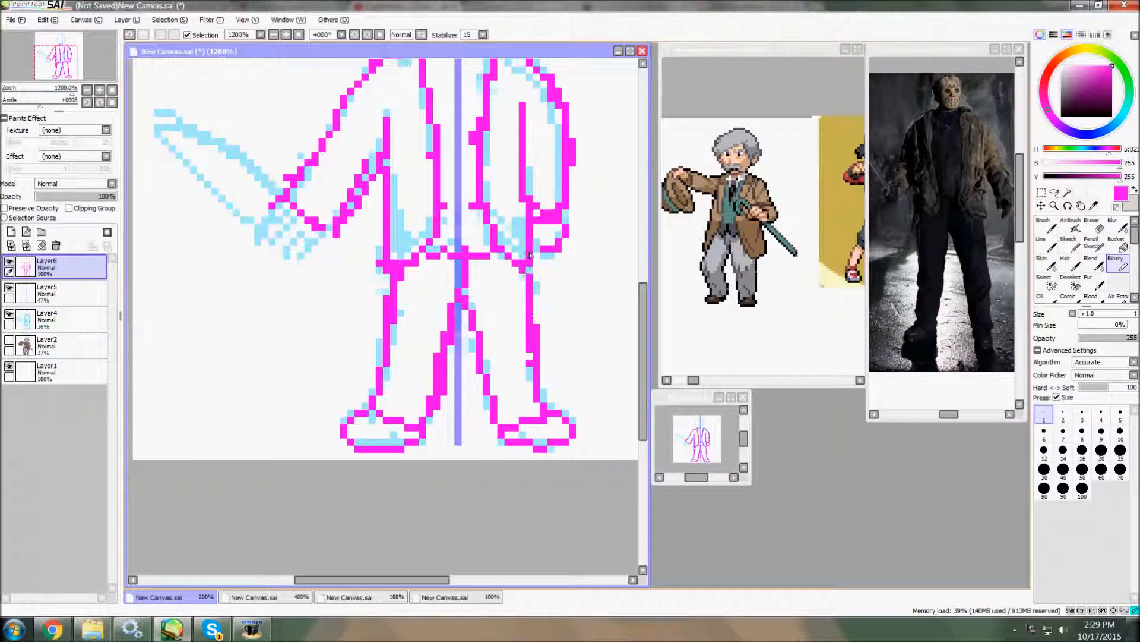
# Hide the centre guide and draw the round head and the machete hand in magenta.
pyautogui.scroll(-4, 540, 360)
pyautogui.scroll(3, 535, 238)
pyautogui.click(9, 287)
pyautogui.scroll(-1, 432, 346)
pyautogui.scroll(4, 470, 201)
pyautogui.moveTo(413, 205); pyautogui.dragTo(418, 217)
pyautogui.scroll(-5, 415, 217)
pyautogui.scroll(3, 302, 284)
pyautogui.moveTo(376, 324); pyautogui.dragTo(366, 344)
# Shift the magenta line art horizontally away from the blue figure to make room for the machete.
pyautogui.moveTo(952, 415); pyautogui.dragTo(945, 415)
pyautogui.scroll(-5, 303, 404)
pyautogui.scroll(1, 303, 403)
pyautogui.moveTo(389, 364); pyautogui.dragTo(428, 363)
# Draw the machete blade in magenta extending up from the hand, then trim its tip with the transparent colour.
pyautogui.scroll(2, 428, 363)
pyautogui.moveTo(352, 379); pyautogui.dragTo(233, 258)
pyautogui.moveTo(233, 258); pyautogui.dragTo(320, 312)
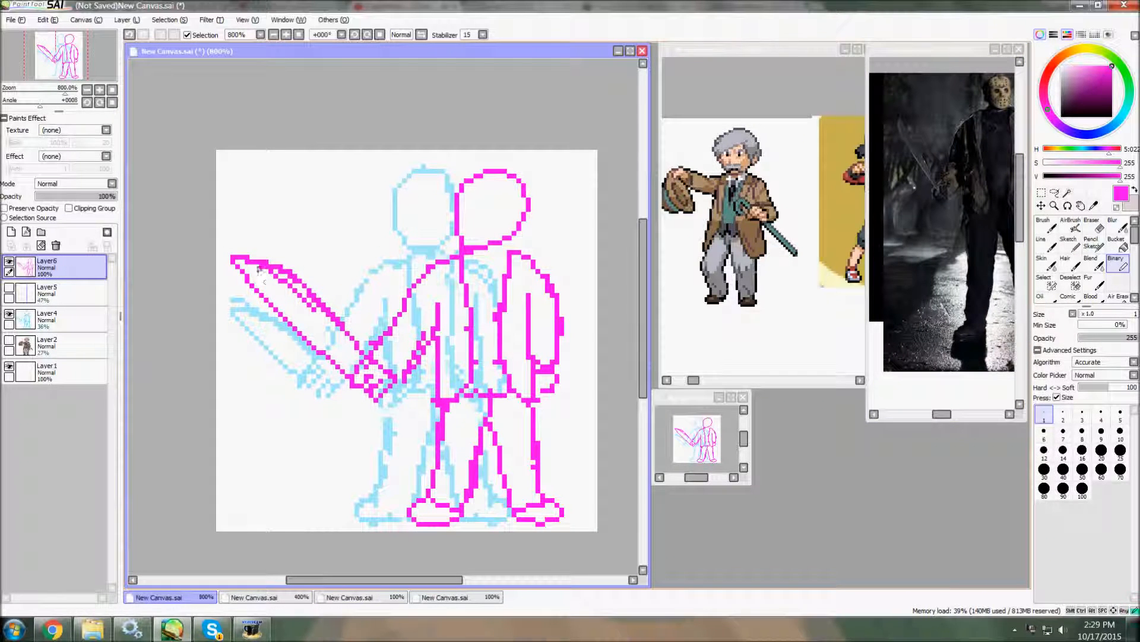
pyautogui.press('-')
pyautogui.moveTo(243, 259); pyautogui.dragTo(237, 267)
# Lasso the figure on the canvas and copy it.
pyautogui.click(1055, 193)
pyautogui.moveTo(603, 233)
pyautogui.mouseDown()
pyautogui.moveTo(604, 190)
pyautogui.moveTo(601, 230)
pyautogui.mouseUp()
pyautogui.click(48, 20)
pyautogui.click(58, 73)
# Open Paint and resize the blank canvas to 160 × 80 pixels.
pyautogui.click(13, 628)
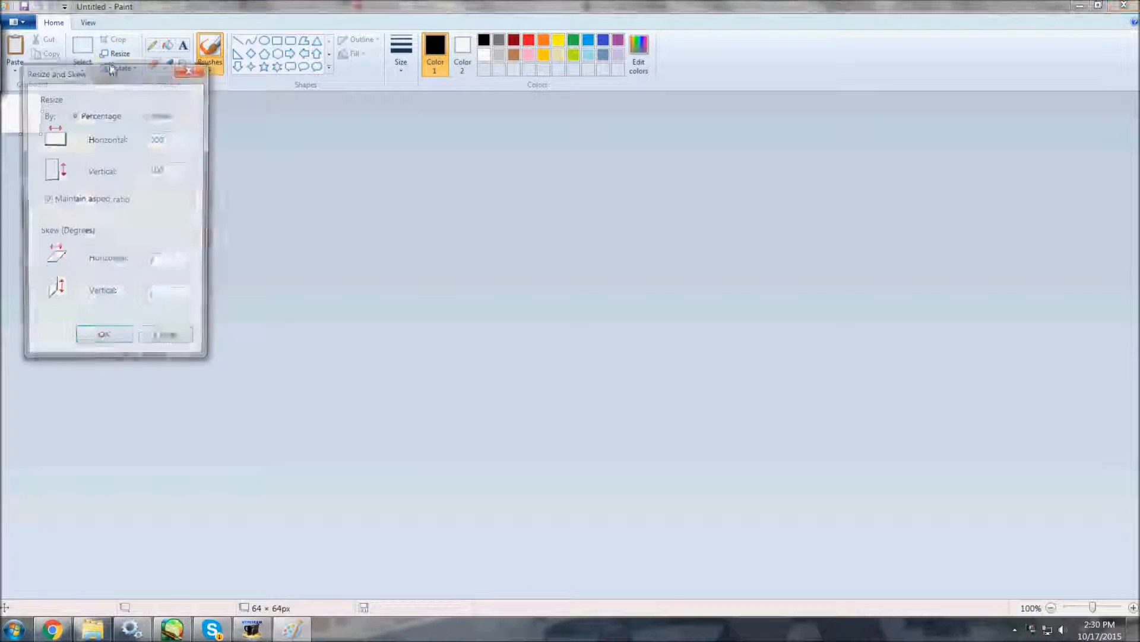
pyautogui.write('16')
pyautogui.press('Return')
pyautogui.hotkey('ctrl', 'w')
pyautogui.write('160')
pyautogui.press('Return')
# Paste the copied sprite line art into the Paint canvas and magnify it.
pyautogui.hotkey('ctrl', 'v')
pyautogui.click(182, 65)
pyautogui.click(74, 146)
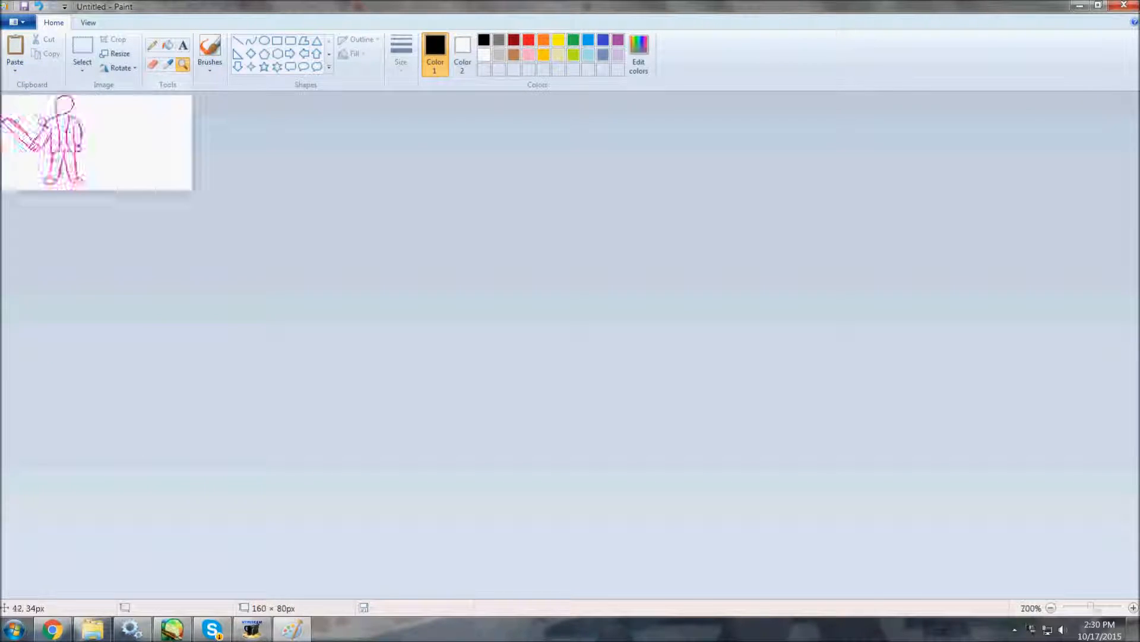
pyautogui.click(73, 146)
pyautogui.click(73, 146)
pyautogui.click(74, 146)
# Switch to Chrome and look through the open page.
pyautogui.click(52, 629)
pyautogui.scroll(-15, 690, 322)
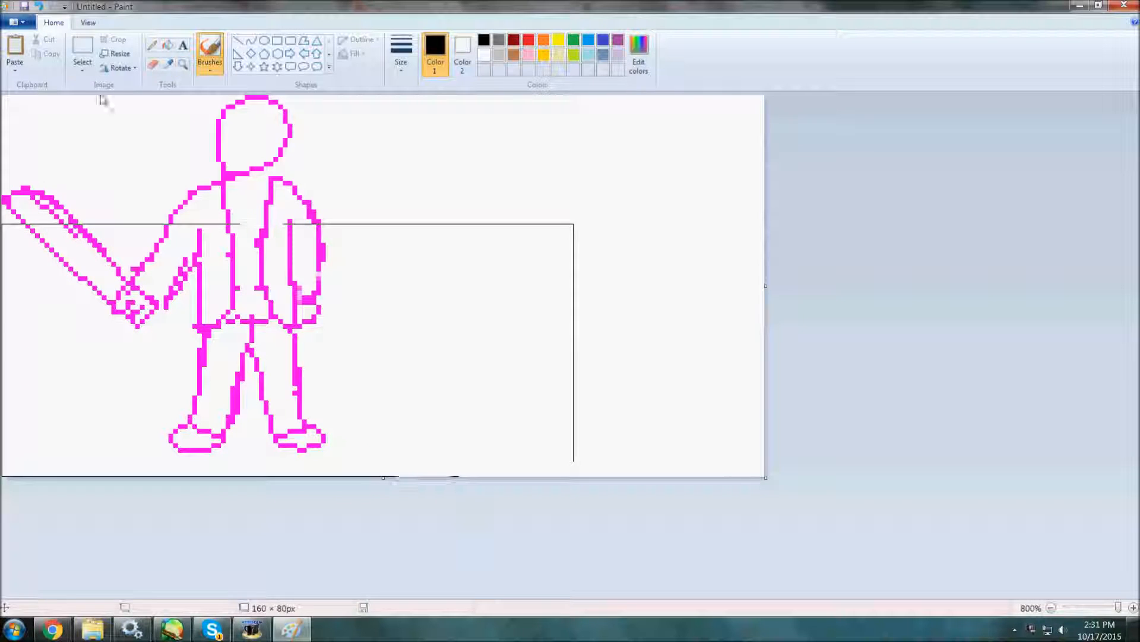
# Trace the head with a black ellipse and the outer edge of the hanging arm with a black curve.
pyautogui.click(264, 40)
pyautogui.moveTo(225, 96)
pyautogui.mouseDown()
pyautogui.moveTo(323, 231)
pyautogui.moveTo(319, 288)
pyautogui.mouseUp()
pyautogui.click(251, 45)
pyautogui.click(362, 40)
pyautogui.click(369, 76)
pyautogui.moveTo(305, 235); pyautogui.dragTo(322, 200)
# Pencil the cuff and hand of the hanging arm in black.
pyautogui.click(152, 45)
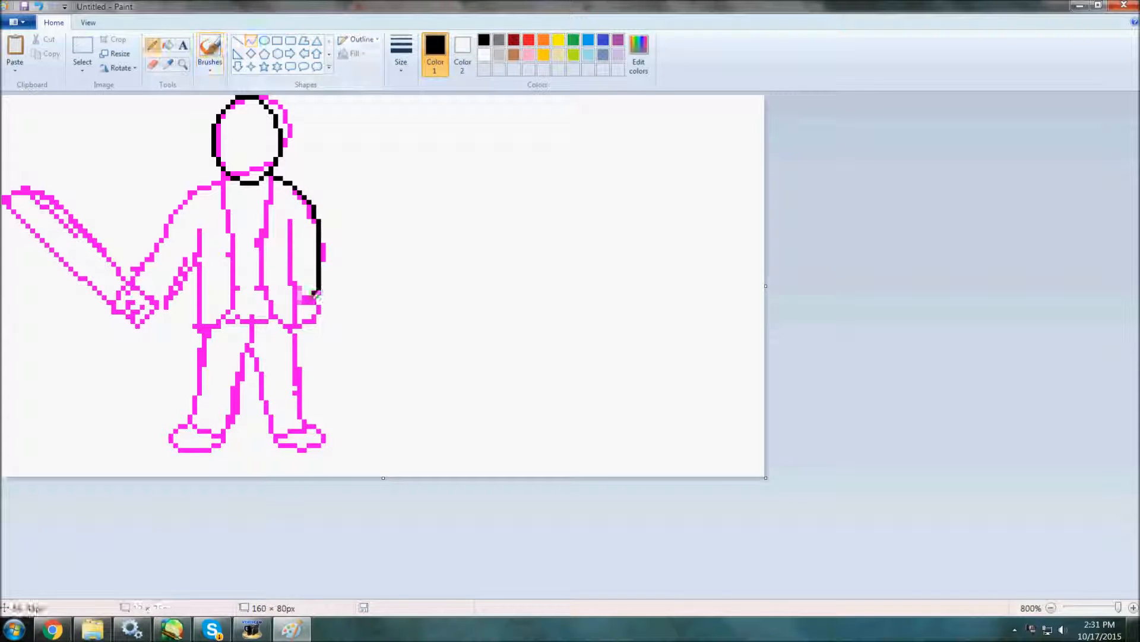
pyautogui.moveTo(316, 290); pyautogui.dragTo(297, 302)
pyautogui.click(319, 307)
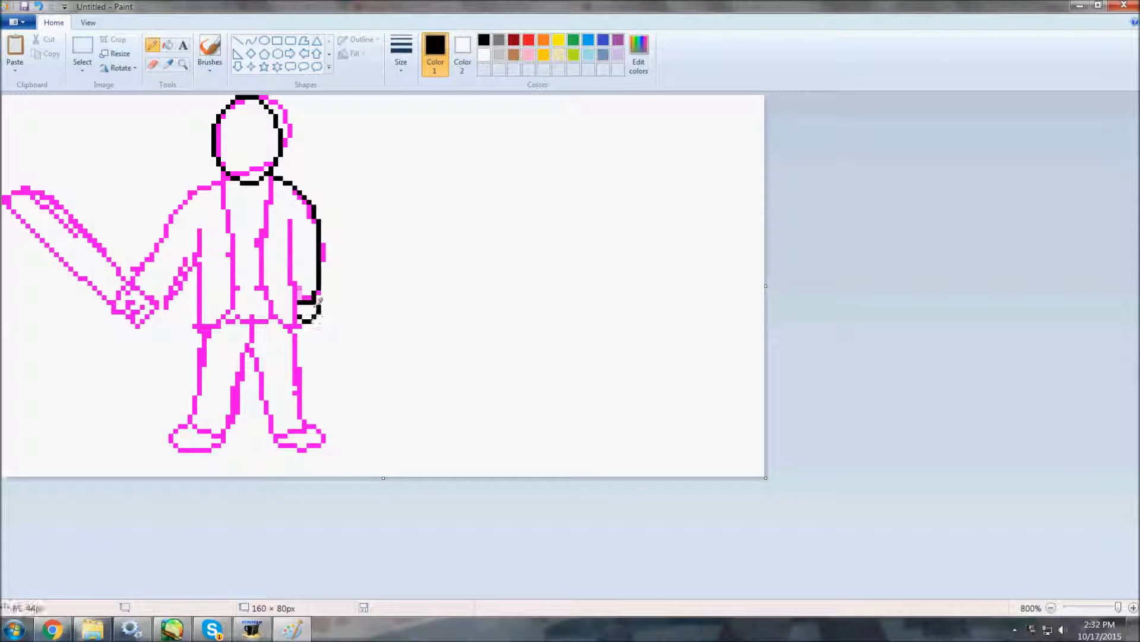
# Trace the jacket's outer side and the inner edge of the hanging arm with black curves.
pyautogui.click(251, 43)
pyautogui.moveTo(200, 330); pyautogui.dragTo(200, 231)
pyautogui.click(206, 269)
pyautogui.moveTo(286, 221); pyautogui.dragTo(297, 323)
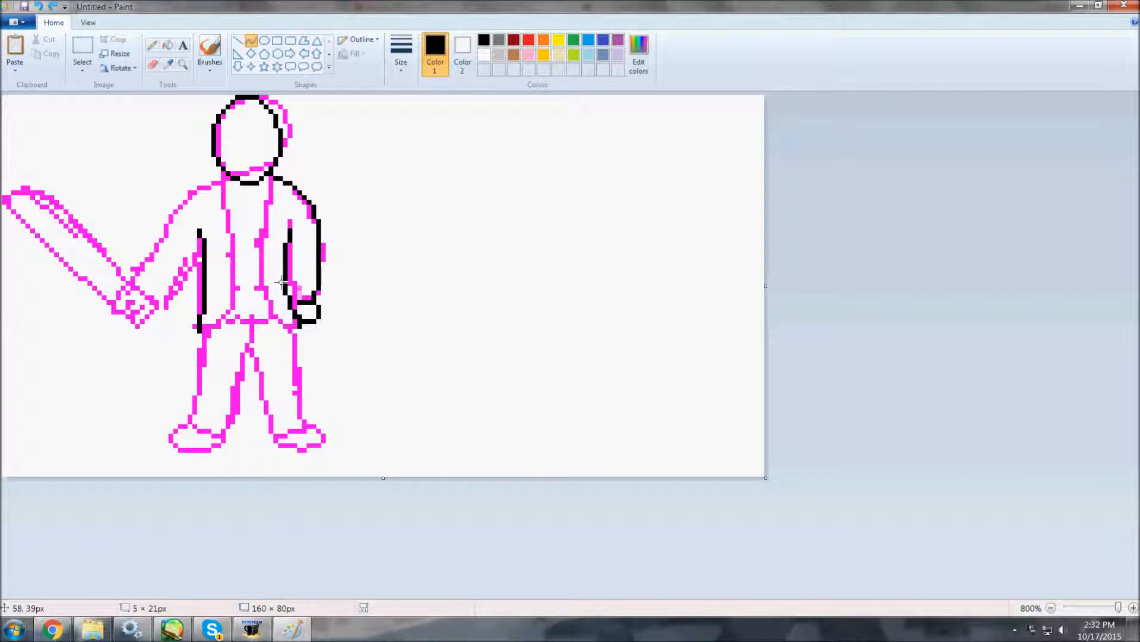
# Trace both front edges of the open jacket from the neck to the hem with black curves.
pyautogui.moveTo(271, 180); pyautogui.dragTo(288, 331)
pyautogui.click(256, 275)
pyautogui.click(85, 47)
pyautogui.moveTo(269, 179)
pyautogui.mouseDown()
pyautogui.moveTo(278, 302)
pyautogui.moveTo(297, 332)
pyautogui.mouseUp()
pyautogui.click(252, 42)
pyautogui.moveTo(224, 178); pyautogui.dragTo(208, 327)
pyautogui.moveTo(223, 269)
pyautogui.mouseDown()
pyautogui.moveTo(242, 261)
pyautogui.moveTo(252, 282)
pyautogui.moveTo(457, 315)
pyautogui.moveTo(231, 271)
pyautogui.mouseUp()
# Trace the upper and lower edges of the machete arm with black curves.
pyautogui.click(252, 43)
pyautogui.moveTo(225, 182); pyautogui.dragTo(132, 278)
pyautogui.moveTo(177, 222); pyautogui.dragTo(191, 199)
pyautogui.click(252, 43)
pyautogui.moveTo(201, 245); pyautogui.dragTo(158, 303)
pyautogui.click(190, 260)
# Trace the leg below the hanging arm in black and pencil the outline of the opposite shoe.
pyautogui.click(251, 43)
pyautogui.moveTo(252, 321); pyautogui.dragTo(272, 437)
pyautogui.moveTo(265, 395); pyautogui.dragTo(257, 388)
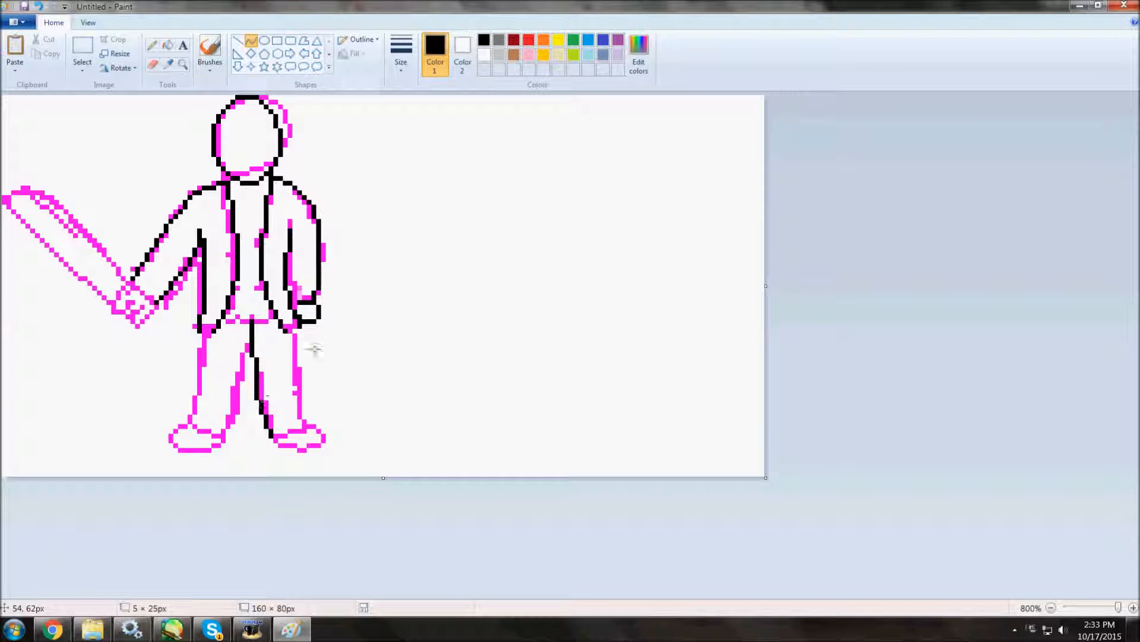
pyautogui.click(153, 45)
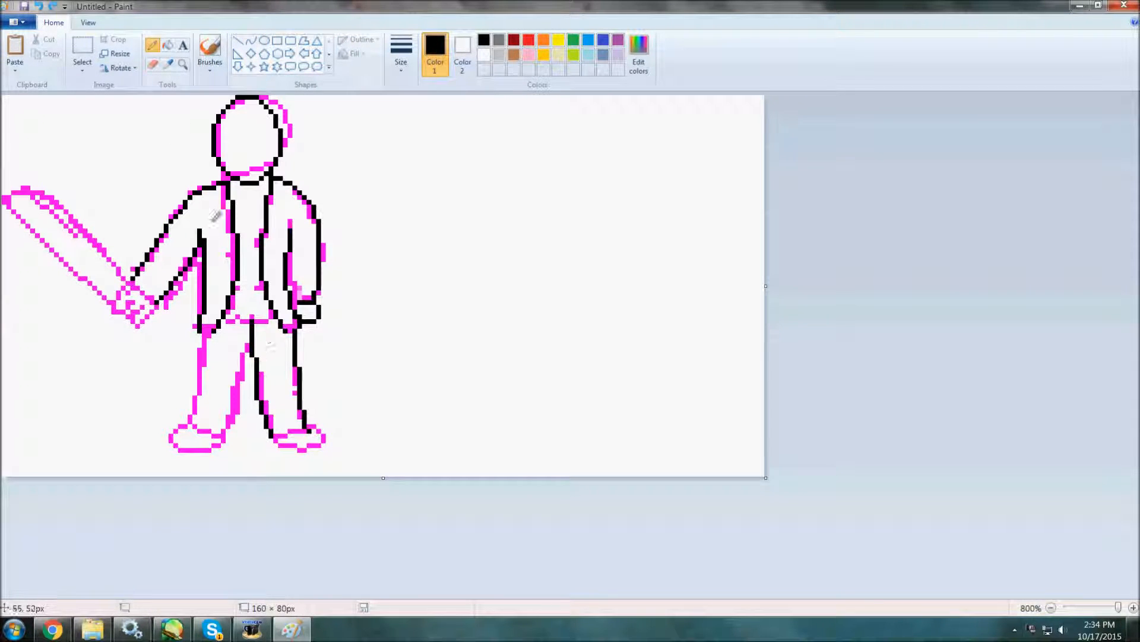
pyautogui.moveTo(191, 449); pyautogui.dragTo(219, 449)
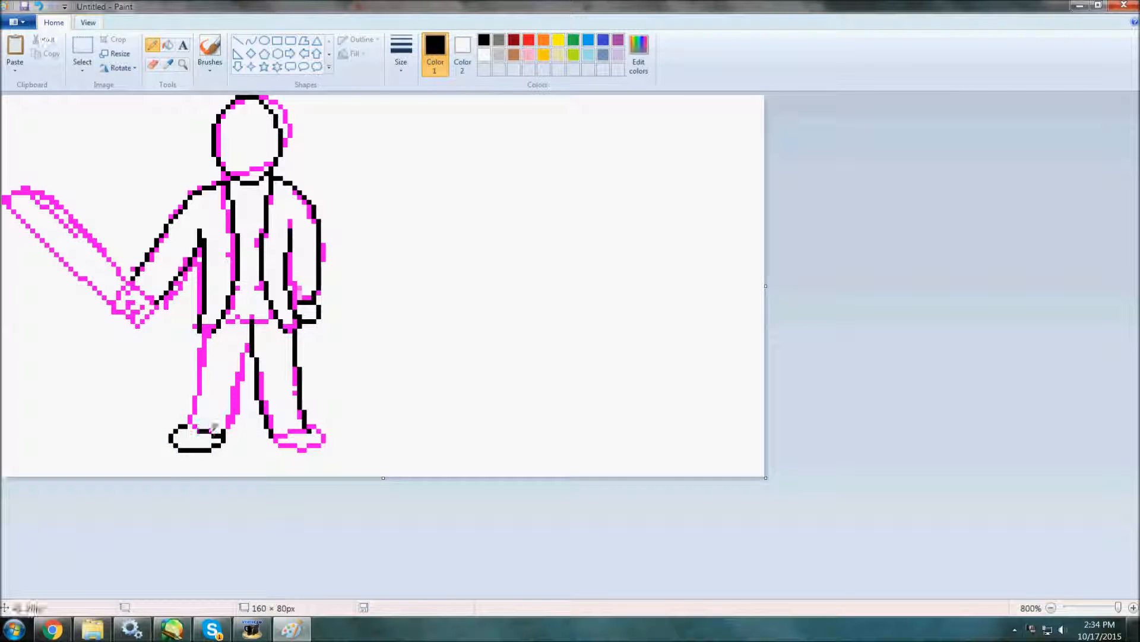
# Duplicate the outlined shoe, flip the copy horizontally and position the shoes under both legs.
pyautogui.click(82, 49)
pyautogui.moveTo(158, 418)
pyautogui.mouseDown()
pyautogui.moveTo(230, 465)
pyautogui.moveTo(376, 441)
pyautogui.moveTo(361, 449)
pyautogui.moveTo(389, 448)
pyautogui.moveTo(350, 469)
pyautogui.moveTo(409, 466)
pyautogui.mouseUp()
pyautogui.click(123, 68)
pyautogui.click(98, 143)
pyautogui.click(82, 69)
pyautogui.click(77, 116)
pyautogui.moveTo(394, 460); pyautogui.dragTo(314, 456)
pyautogui.moveTo(243, 435); pyautogui.dragTo(208, 445)
# Pencil the jacket and shirt hems in black and trace both edges of the leg on the machete side.
pyautogui.click(152, 45)
pyautogui.moveTo(204, 335); pyautogui.dragTo(209, 335)
pyautogui.click(294, 327)
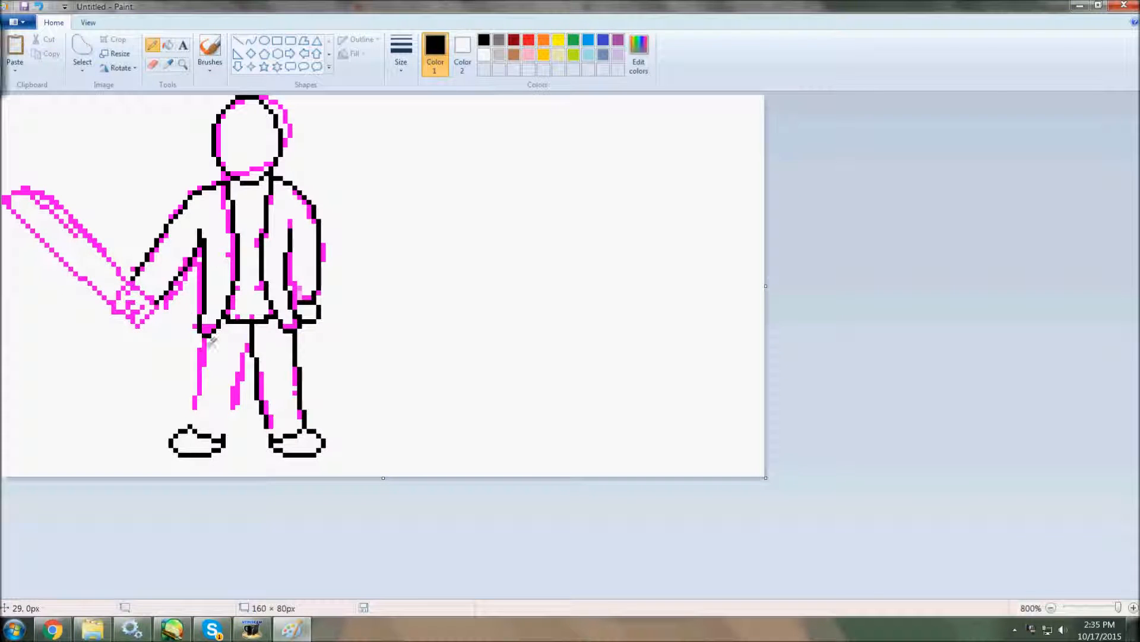
pyautogui.click(251, 40)
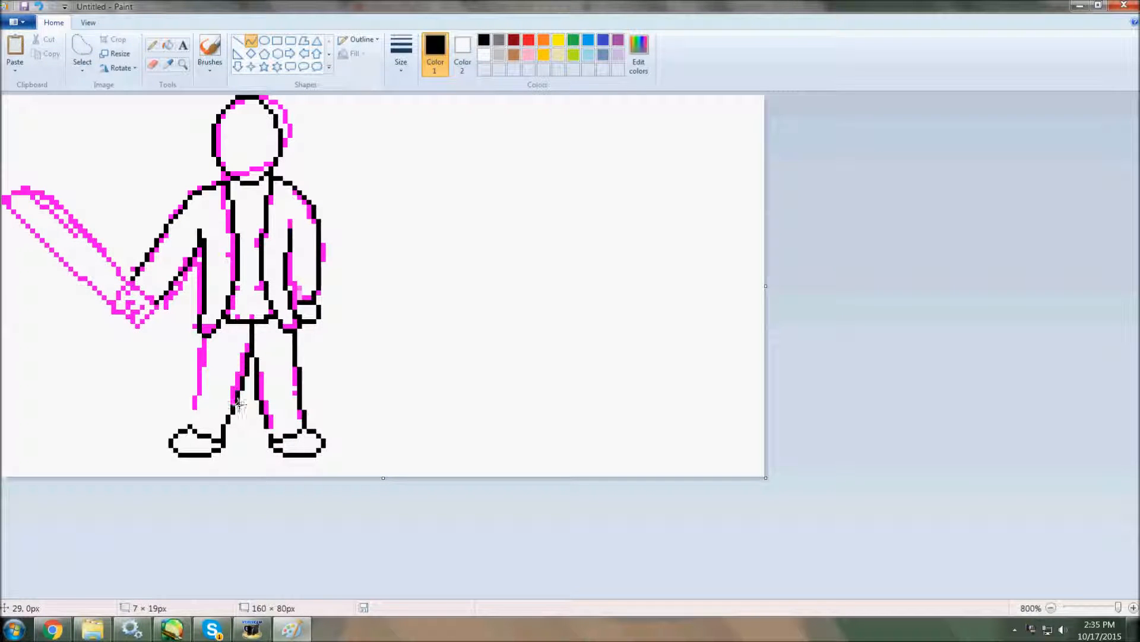
pyautogui.moveTo(205, 335); pyautogui.dragTo(185, 418)
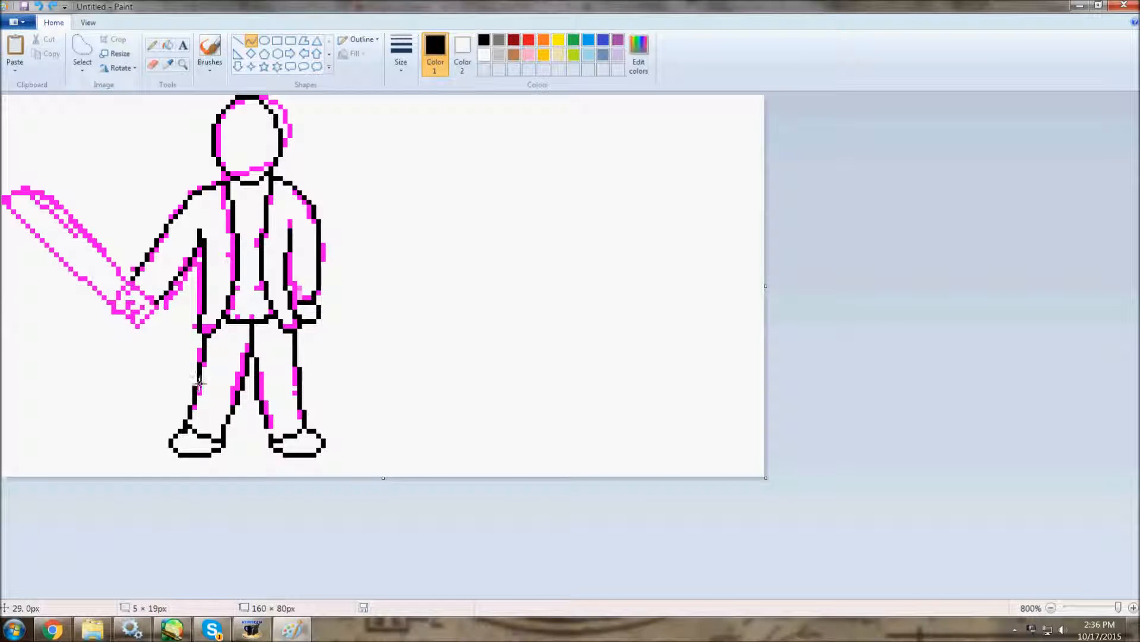
# Draw the gripping hand in black and trace the machete blade's edges up to its tip.
pyautogui.click(151, 45)
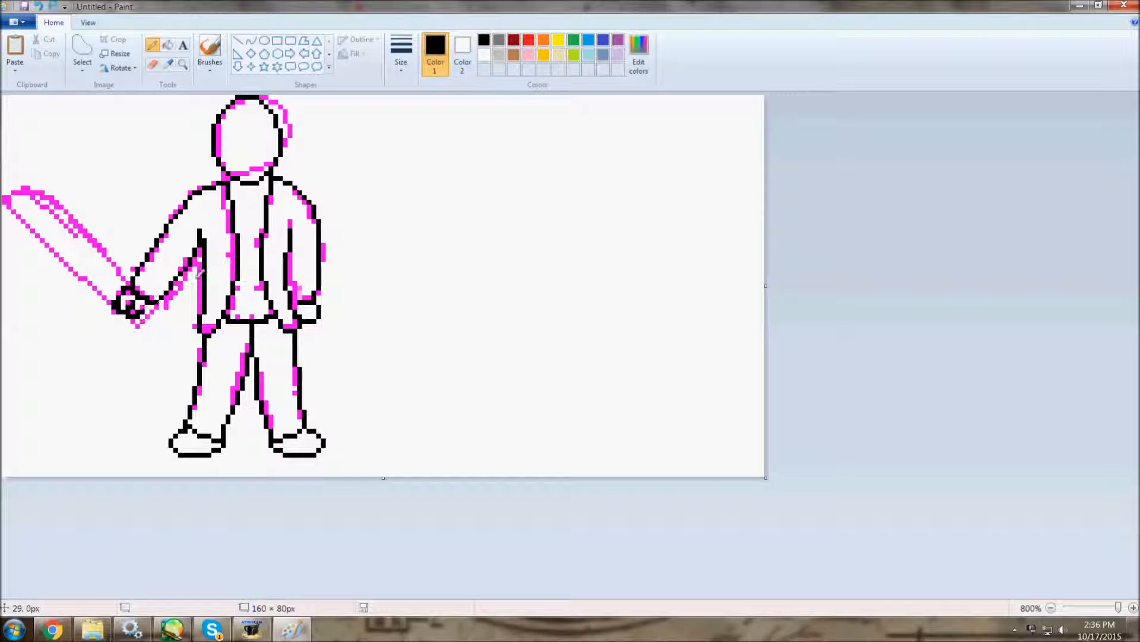
pyautogui.click(251, 40)
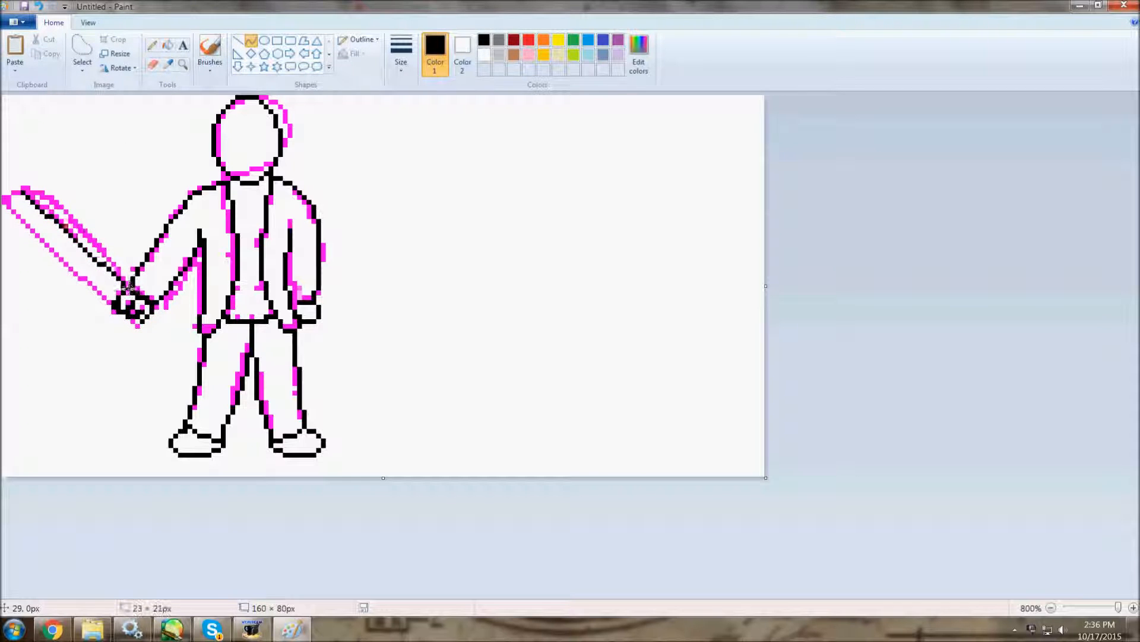
pyautogui.moveTo(7, 200); pyautogui.dragTo(111, 302)
pyautogui.moveTo(22, 193); pyautogui.dragTo(11, 193)
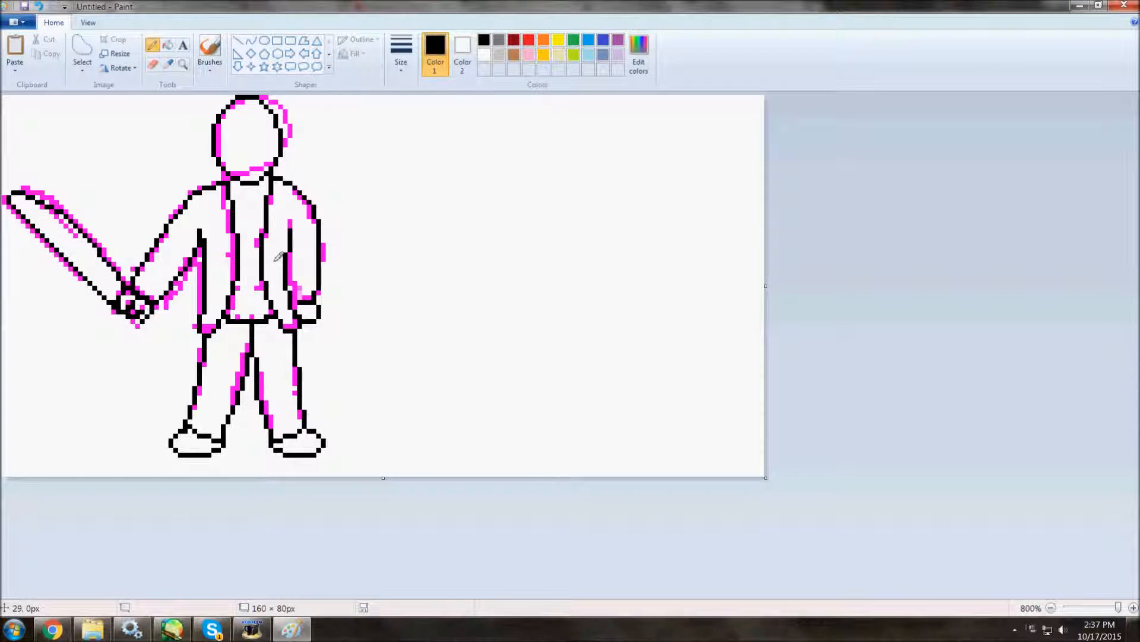
# Sample the magenta guide colour and erase the remaining guide lines from around the black outline.
pyautogui.click(169, 64)
pyautogui.click(224, 196)
pyautogui.click(153, 65)
pyautogui.moveTo(276, 116); pyautogui.dragTo(229, 143)
pyautogui.moveTo(131, 99)
pyautogui.mouseDown()
pyautogui.moveTo(83, 385)
pyautogui.moveTo(262, 196)
pyautogui.mouseUp()
pyautogui.click(401, 55)
pyautogui.click(405, 95)
pyautogui.click(302, 290)
# Touch up the black outline at the cuff and clean the stray pixel beside the machete hand.
pyautogui.click(153, 45)
pyautogui.click(485, 39)
pyautogui.click(295, 302)
pyautogui.rightClick(115, 306)
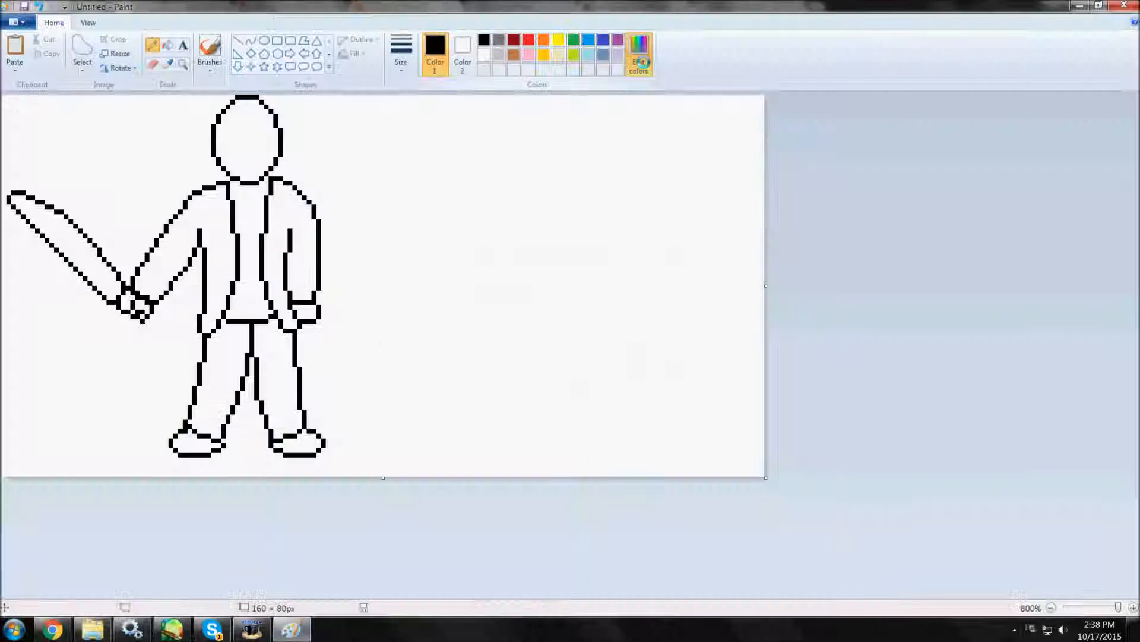
# Mix a dark navy, erase the line at the crotch and fill the trousers.
pyautogui.click(643, 61)
pyautogui.click(680, 322)
pyautogui.click(461, 392)
pyautogui.click(152, 64)
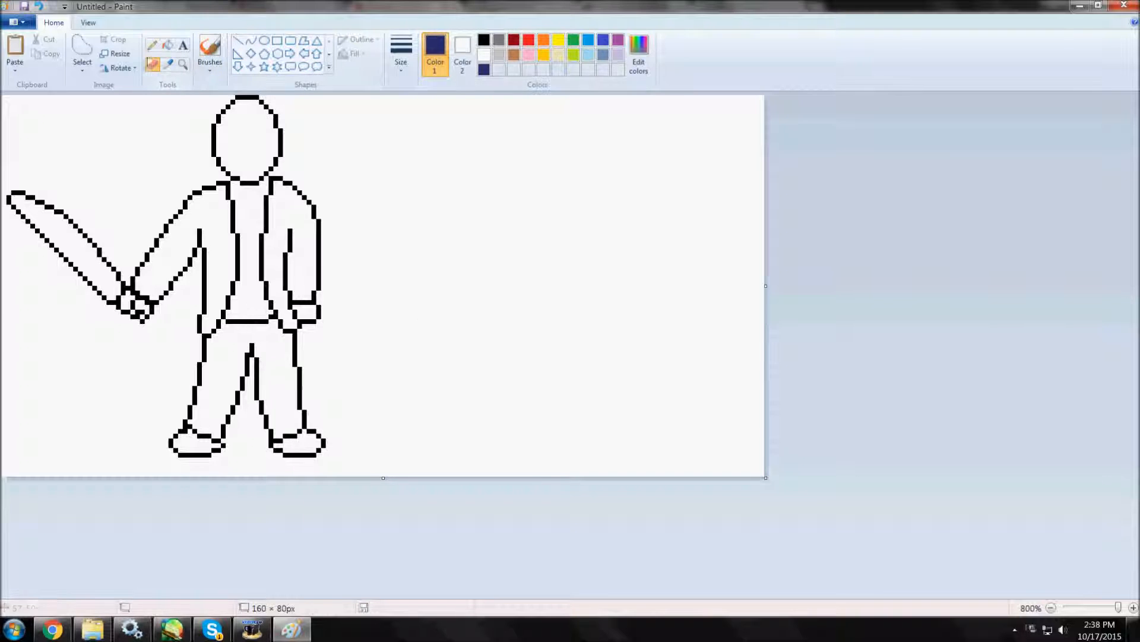
pyautogui.click(168, 46)
pyautogui.click(272, 344)
# Mix a greyish slate blue and fill the shirt and both shoes with it.
pyautogui.click(640, 58)
pyautogui.click(641, 321)
pyautogui.click(456, 392)
pyautogui.click(263, 313)
pyautogui.click(297, 443)
pyautogui.click(199, 446)
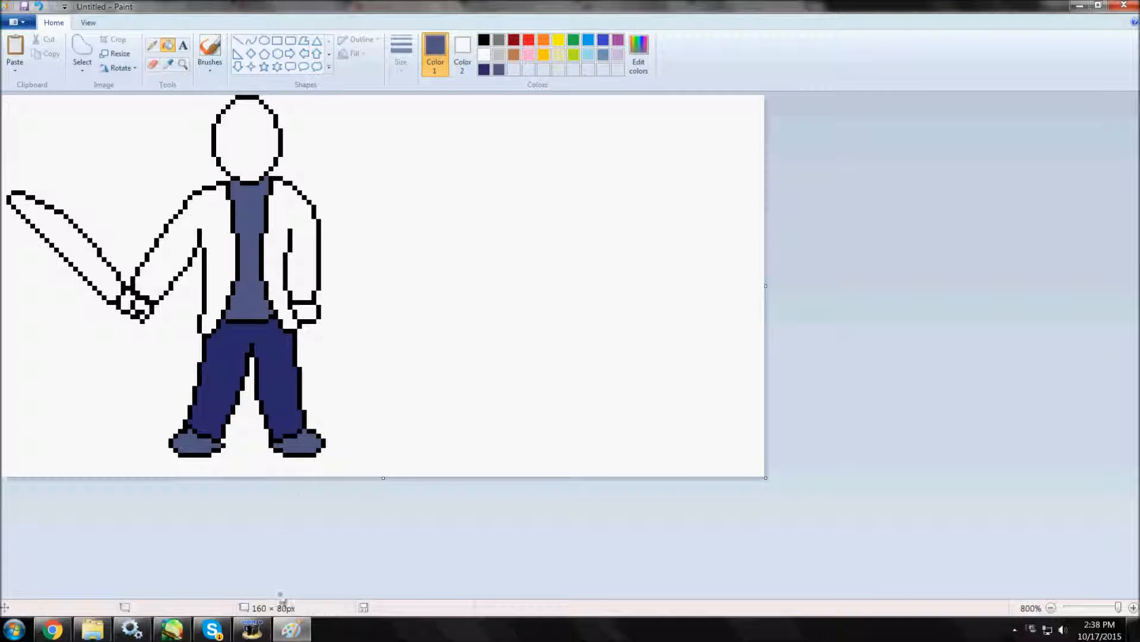
# Mix a muted olive brown and fill both halves of the jacket, sleeves included.
pyautogui.click(636, 71)
pyautogui.click(598, 309)
pyautogui.click(593, 303)
pyautogui.moveTo(698, 293); pyautogui.dragTo(698, 305)
pyautogui.click(588, 297)
pyautogui.moveTo(172, 628)
pyautogui.moveTo(189, 594)
pyautogui.click(592, 322)
pyautogui.click(586, 321)
pyautogui.click(460, 393)
pyautogui.click(305, 245)
pyautogui.click(230, 244)
# Refill the shirt and both shoes with a darker slate blue.
pyautogui.click(639, 59)
pyautogui.click(460, 392)
pyautogui.click(241, 287)
pyautogui.click(302, 444)
pyautogui.click(200, 444)
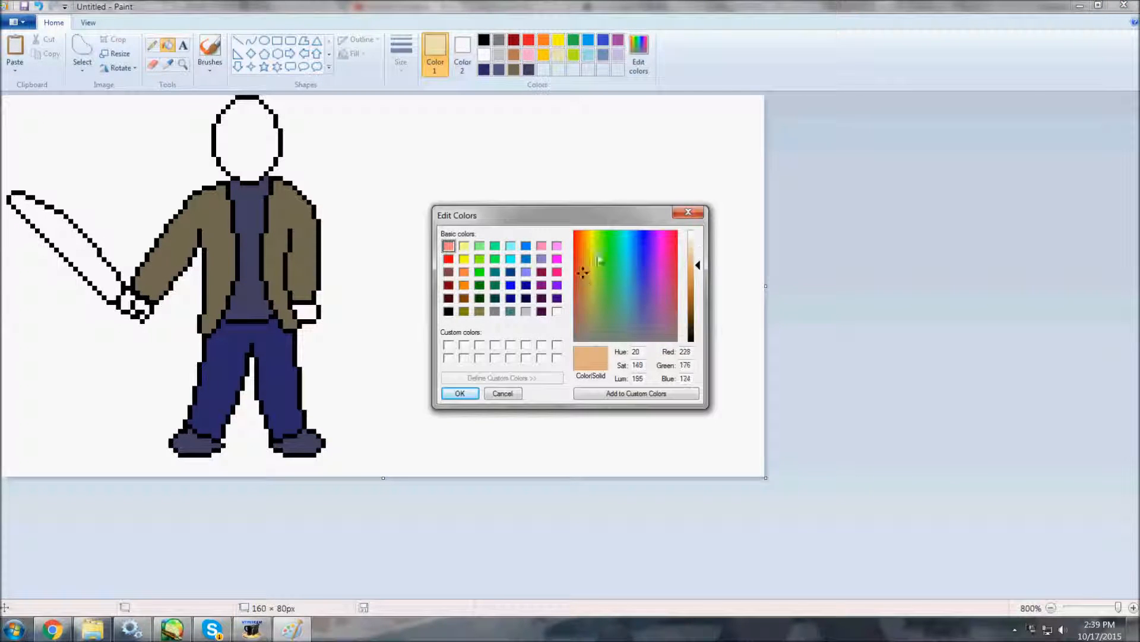
# Fill the mask with a pale cream and the machete hand's glove with a very dark blue-grey.
pyautogui.click(584, 291)
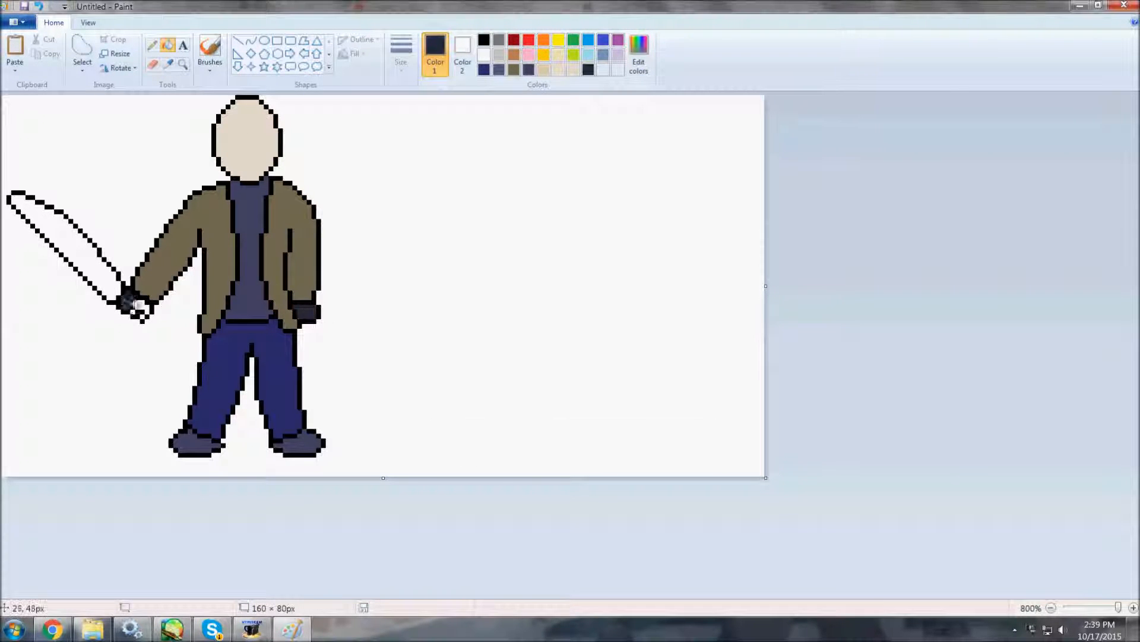
pyautogui.click(138, 306)
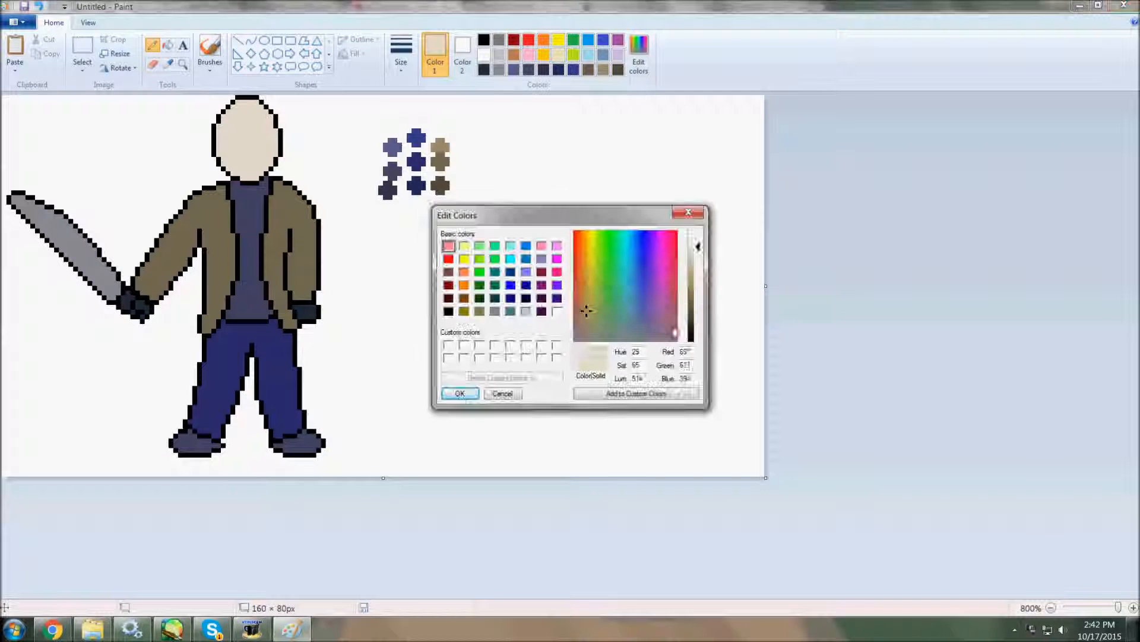
# Pencil rows of small dark holes across the forehead of the mask.
pyautogui.click(247, 121)
pyautogui.click(261, 121)
pyautogui.click(261, 112)
pyautogui.click(233, 112)
pyautogui.click(247, 107)
pyautogui.click(259, 132)
pyautogui.moveTo(219, 131); pyautogui.dragTo(232, 131)
# Draw the mask's two dark brown eye holes, using the hole colour and the reference photo.
pyautogui.click(168, 64)
pyautogui.click(222, 124)
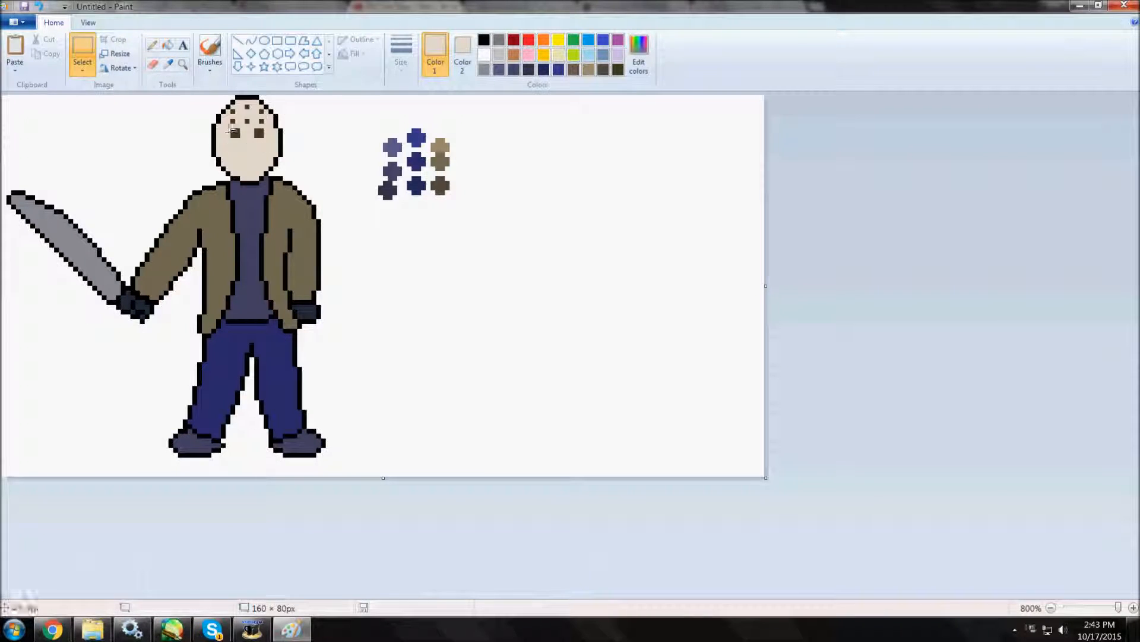
pyautogui.moveTo(230, 129); pyautogui.dragTo(271, 140)
pyautogui.moveTo(250, 135); pyautogui.dragTo(250, 140)
pyautogui.click(275, 143)
pyautogui.click(153, 45)
# Check the mask reference in PaintTool SAI and pencil the breathing holes on the mask's lower face in Paint.
pyautogui.click(176, 629)
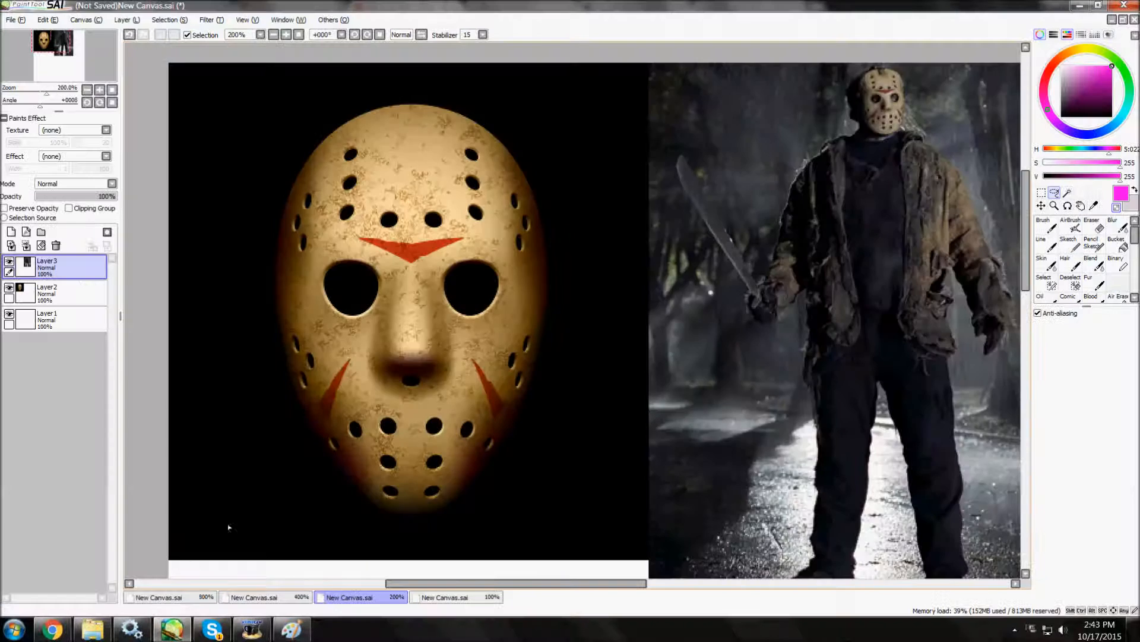
pyautogui.click(172, 629)
pyautogui.click(243, 164)
pyautogui.click(252, 164)
pyautogui.click(256, 168)
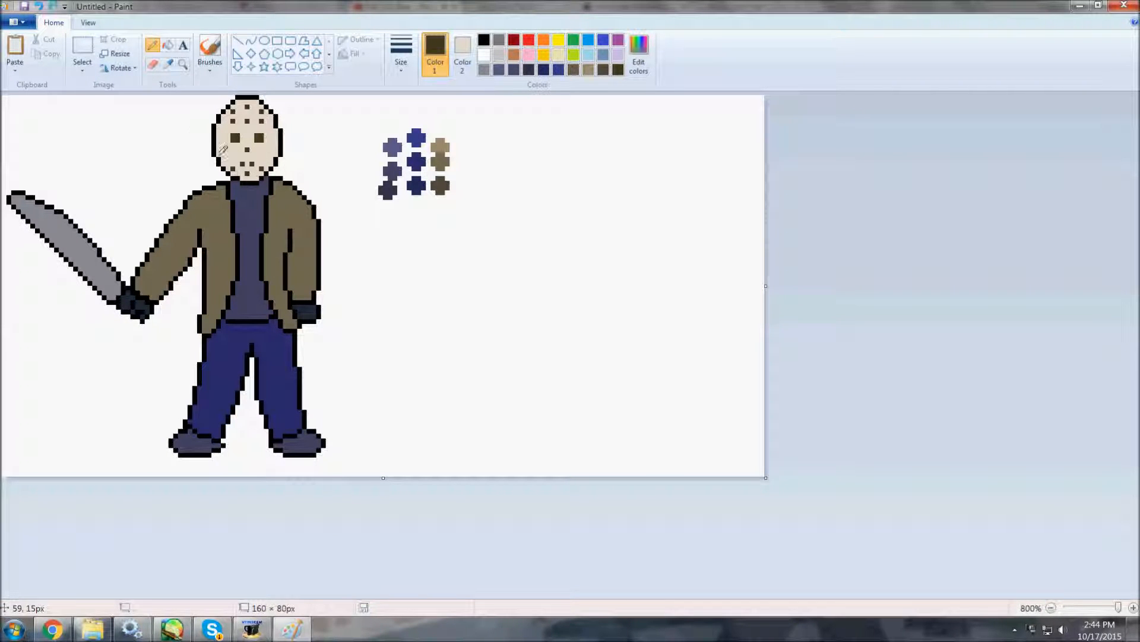
pyautogui.hotkey('ctrl', 'z')
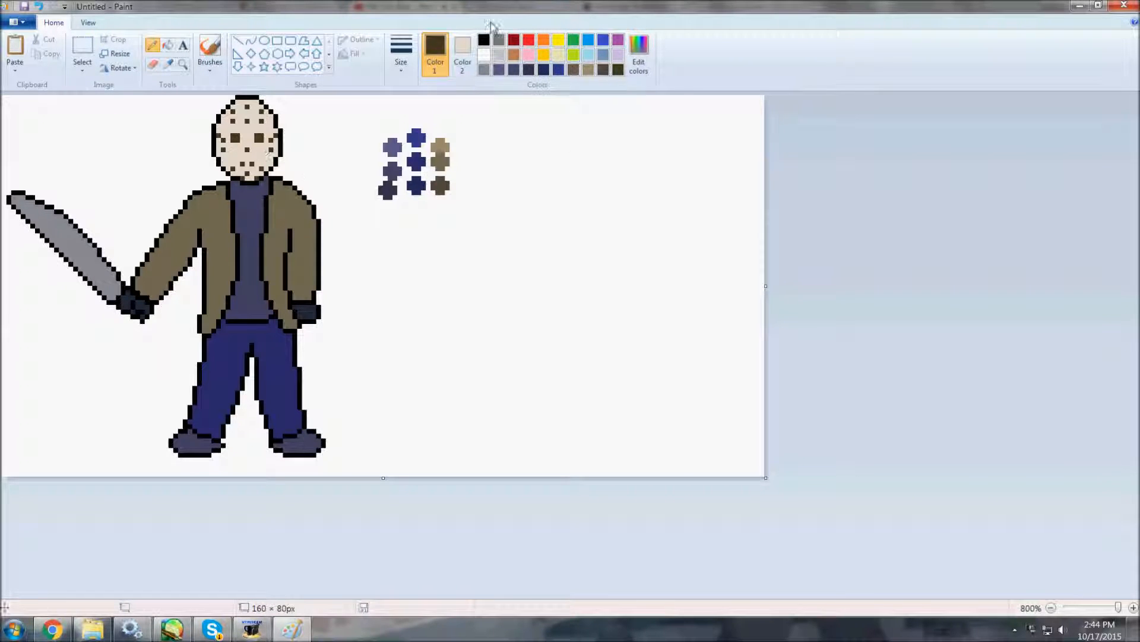
# Mix a darker orange-red and paint the forehead chevron and the cheek slashes on the mask.
pyautogui.click(528, 40)
pyautogui.click(639, 55)
pyautogui.click(579, 262)
pyautogui.moveTo(698, 282); pyautogui.dragTo(698, 290)
pyautogui.click(459, 392)
pyautogui.moveTo(242, 126); pyautogui.dragTo(247, 130)
pyautogui.click(252, 126)
pyautogui.click(291, 628)
pyautogui.click(292, 629)
pyautogui.click(238, 126)
pyautogui.click(257, 126)
pyautogui.moveTo(261, 155); pyautogui.dragTo(265, 158)
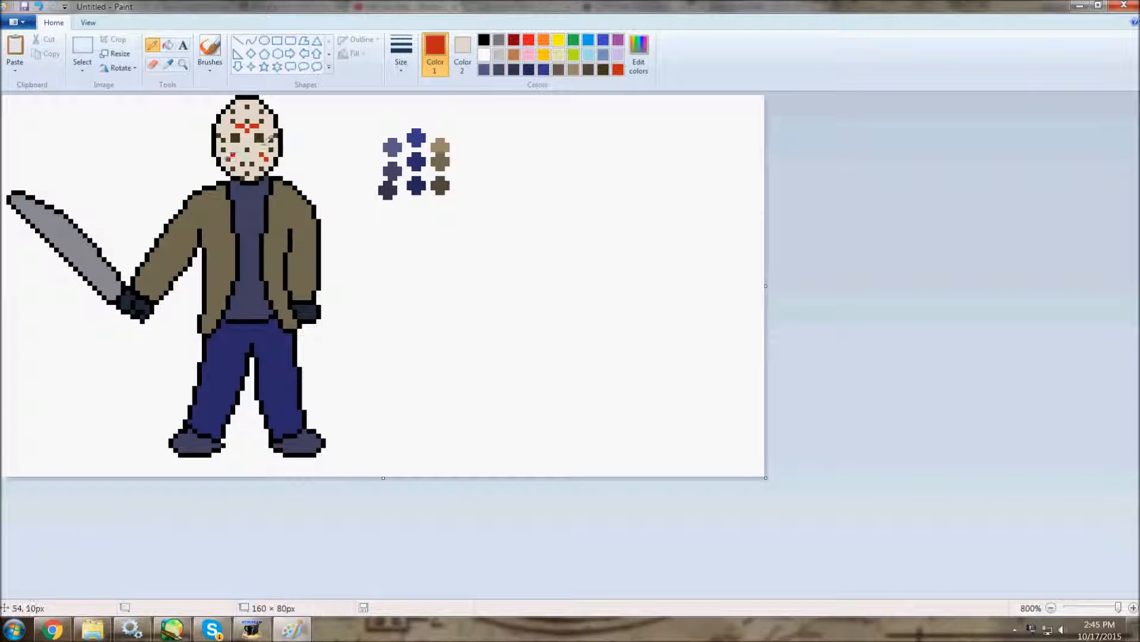
# Mix a darker beige as the second colour and shade around the mask's nose.
pyautogui.click(168, 64)
pyautogui.click(259, 138)
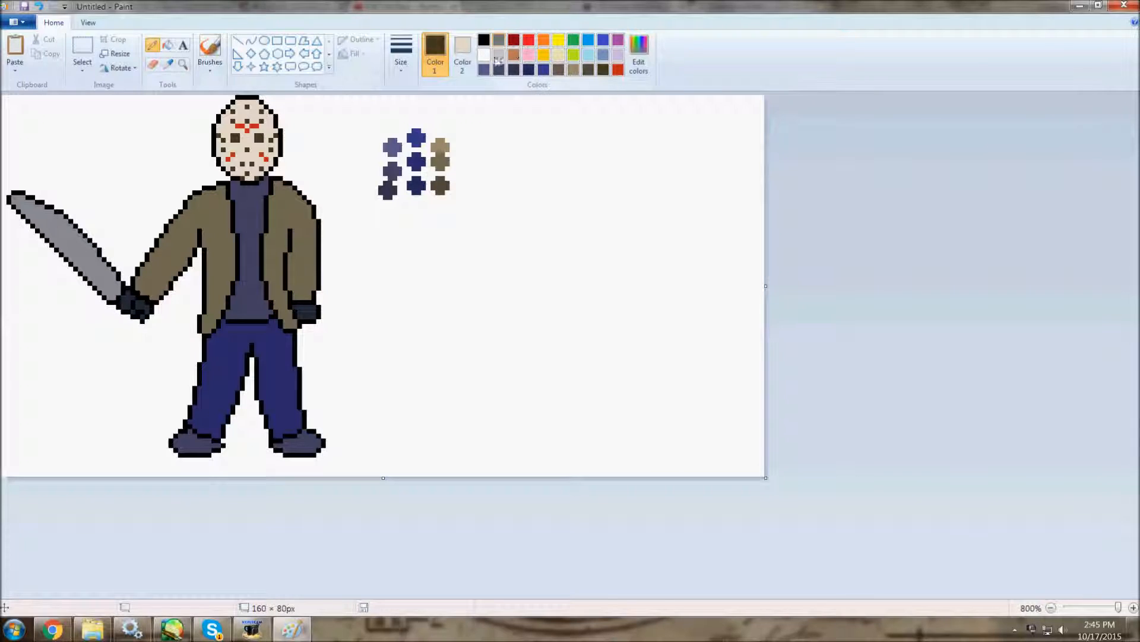
pyautogui.click(463, 55)
pyautogui.click(638, 55)
pyautogui.moveTo(698, 245); pyautogui.dragTo(698, 273)
pyautogui.click(461, 392)
pyautogui.rightClick(252, 146)
pyautogui.rightClick(242, 150)
pyautogui.rightClick(247, 154)
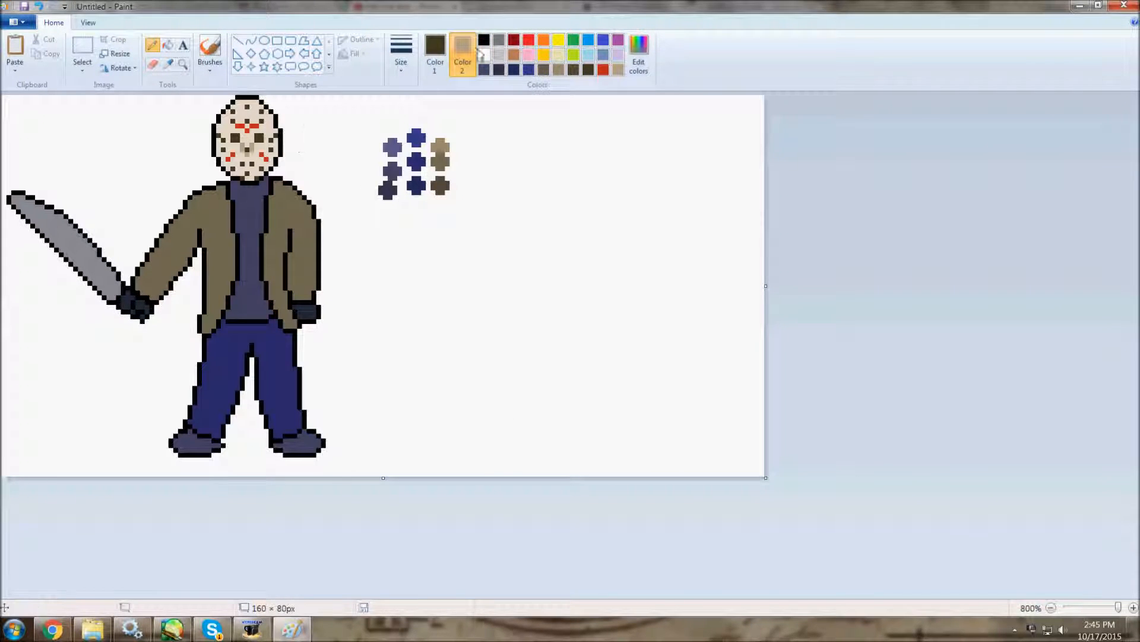
# Adjust the beige shadow colour, shade the mask with it and sample the mask's base cream.
pyautogui.click(639, 54)
pyautogui.click(461, 392)
pyautogui.click(435, 54)
pyautogui.click(603, 70)
pyautogui.click(168, 64)
pyautogui.click(260, 153)
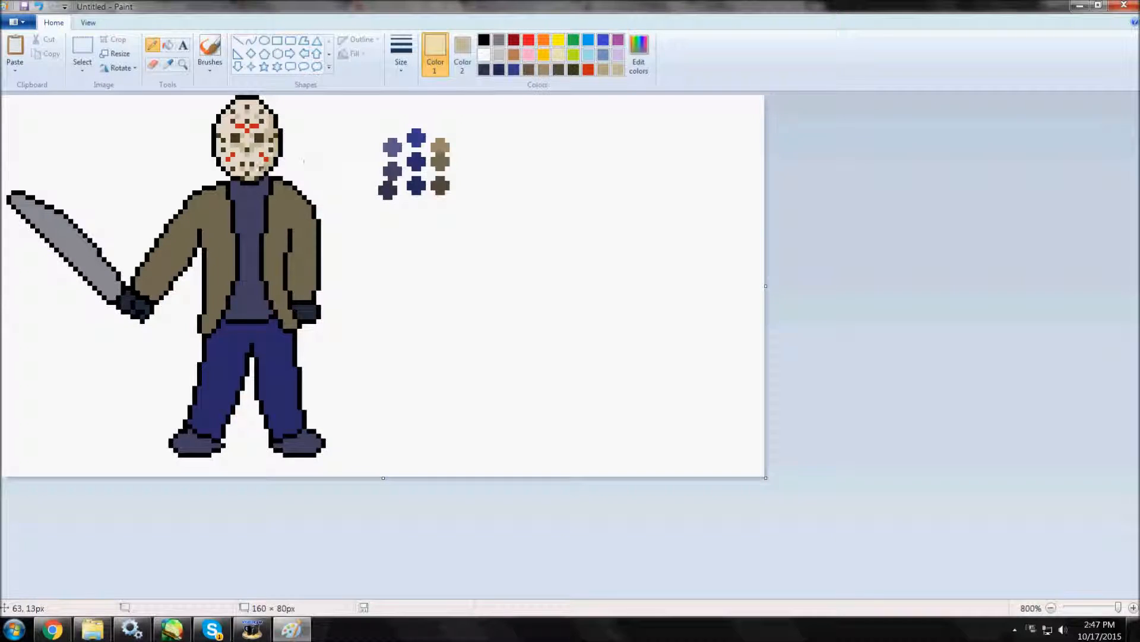
# Mix a lighter cream from the mask colour and add highlights to the mask.
pyautogui.click(639, 54)
pyautogui.click(503, 392)
pyautogui.click(168, 65)
pyautogui.click(639, 54)
pyautogui.click(461, 392)
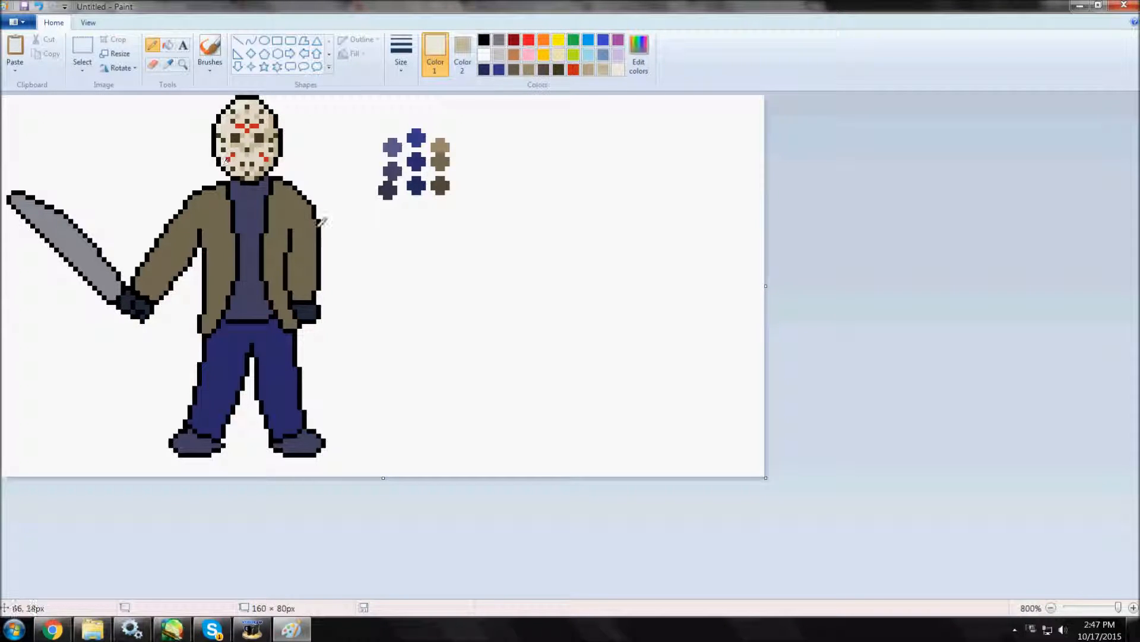
pyautogui.click(169, 64)
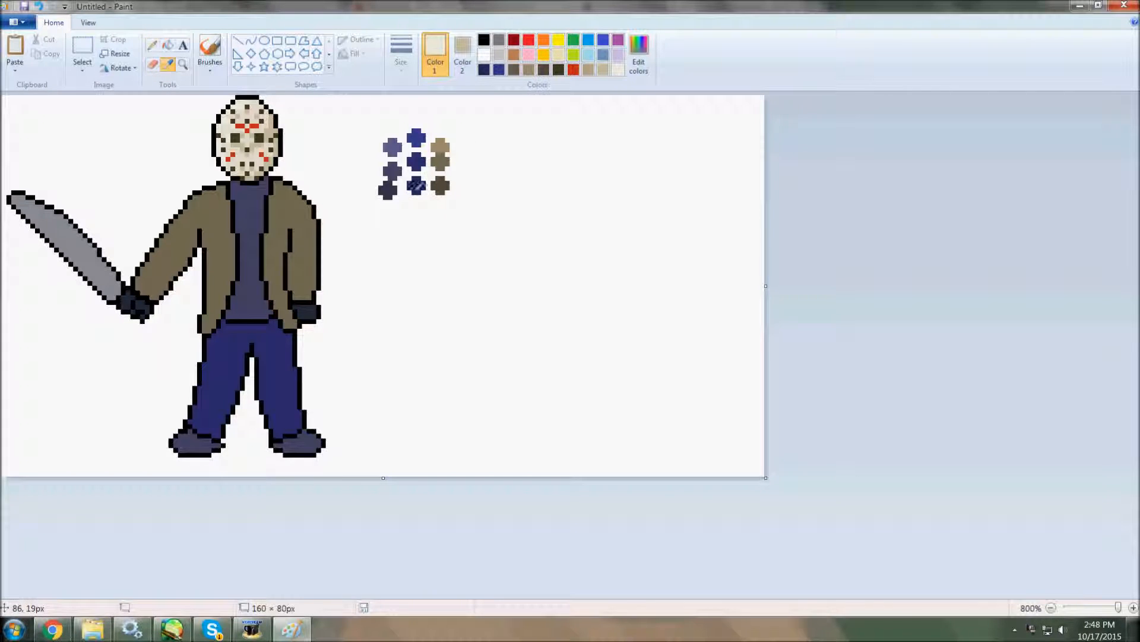
pyautogui.click(417, 187)
pyautogui.click(38, 7)
# Sample the mask's shaded beige, mix a darker tone and add shadow pixels along the mask's right edge.
pyautogui.click(168, 65)
pyautogui.click(273, 144)
pyautogui.click(639, 53)
pyautogui.click(461, 393)
pyautogui.click(166, 64)
pyautogui.click(274, 126)
pyautogui.click(274, 126)
pyautogui.click(39, 6)
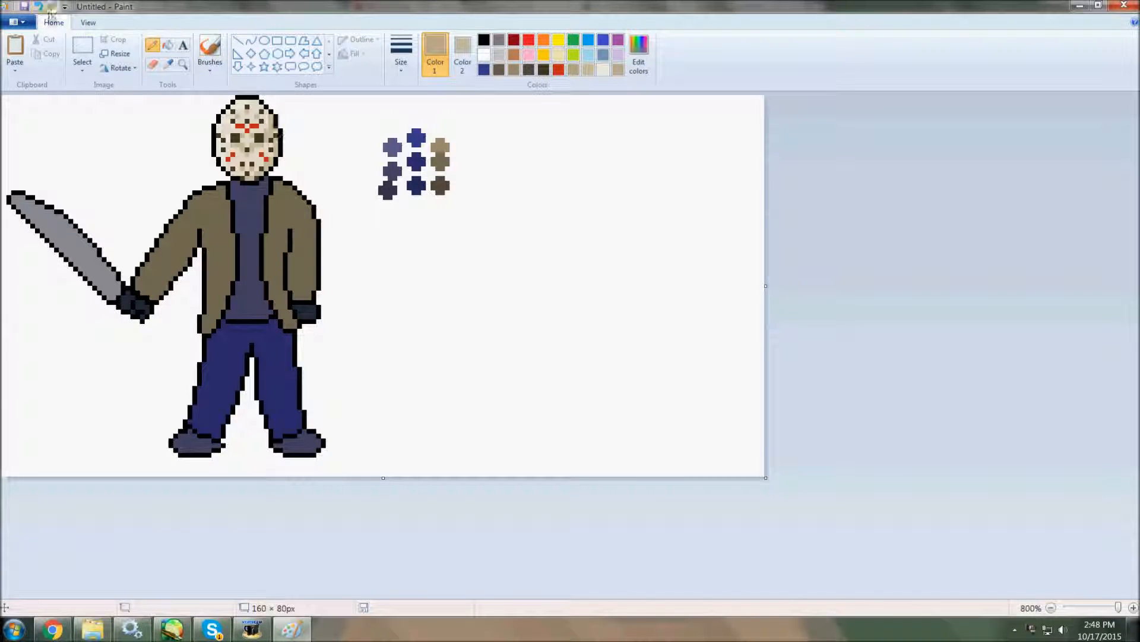
pyautogui.click(275, 132)
# Sample the trousers' colour and shade the legs with navy tones, undoing the misplaced stroke.
pyautogui.click(168, 64)
pyautogui.click(284, 345)
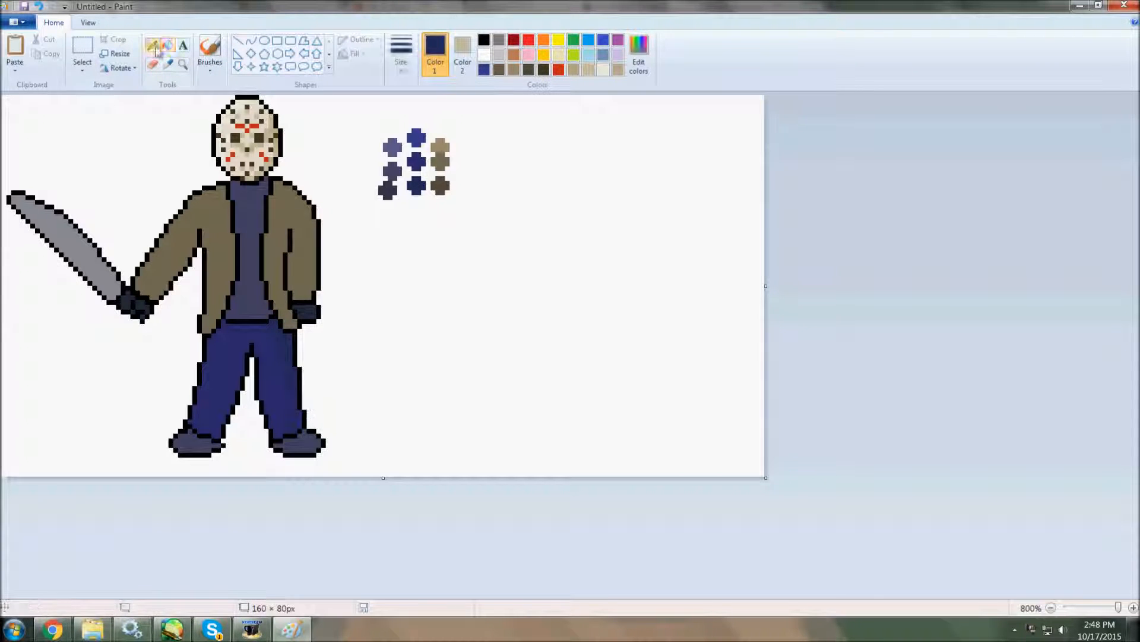
pyautogui.moveTo(257, 388); pyautogui.dragTo(257, 377)
pyautogui.hotkey('ctrl', 'z')
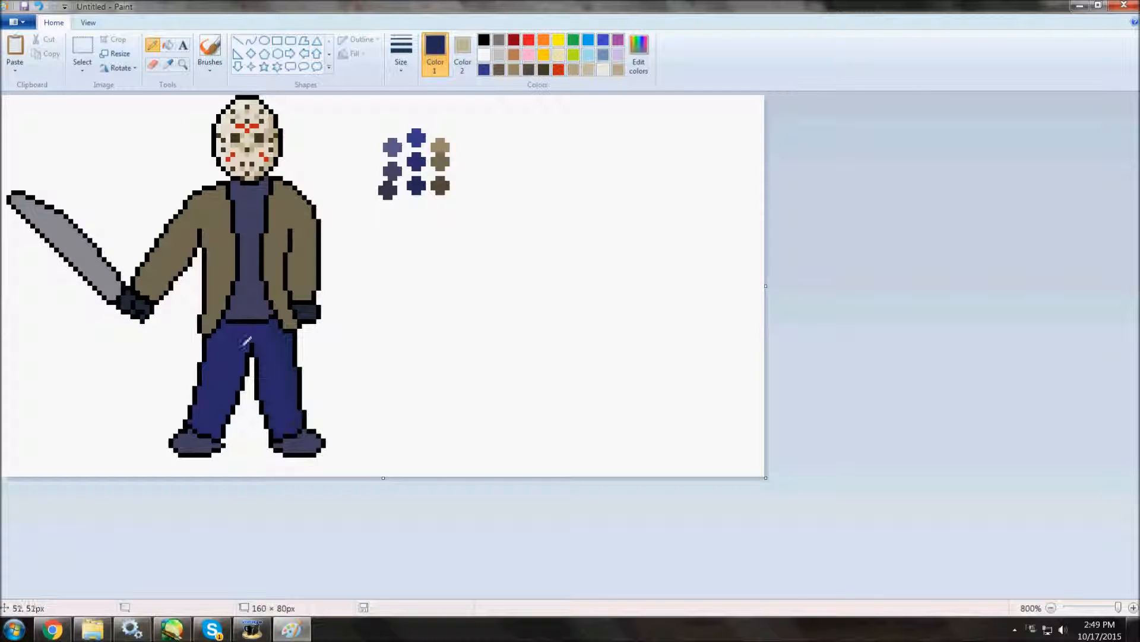
pyautogui.click(168, 46)
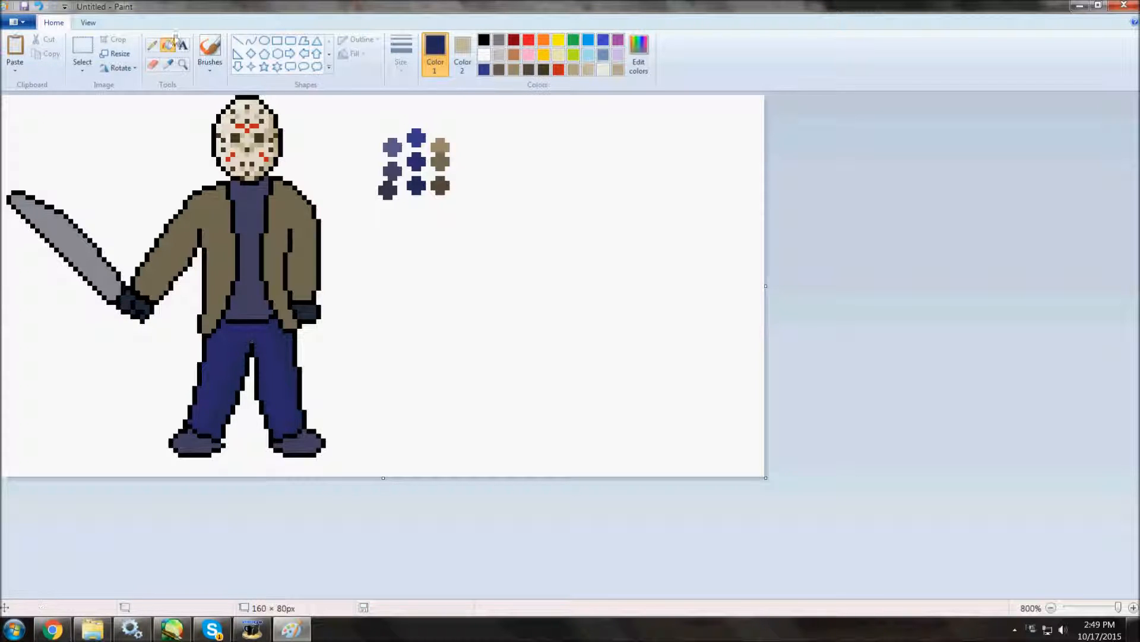
pyautogui.click(152, 45)
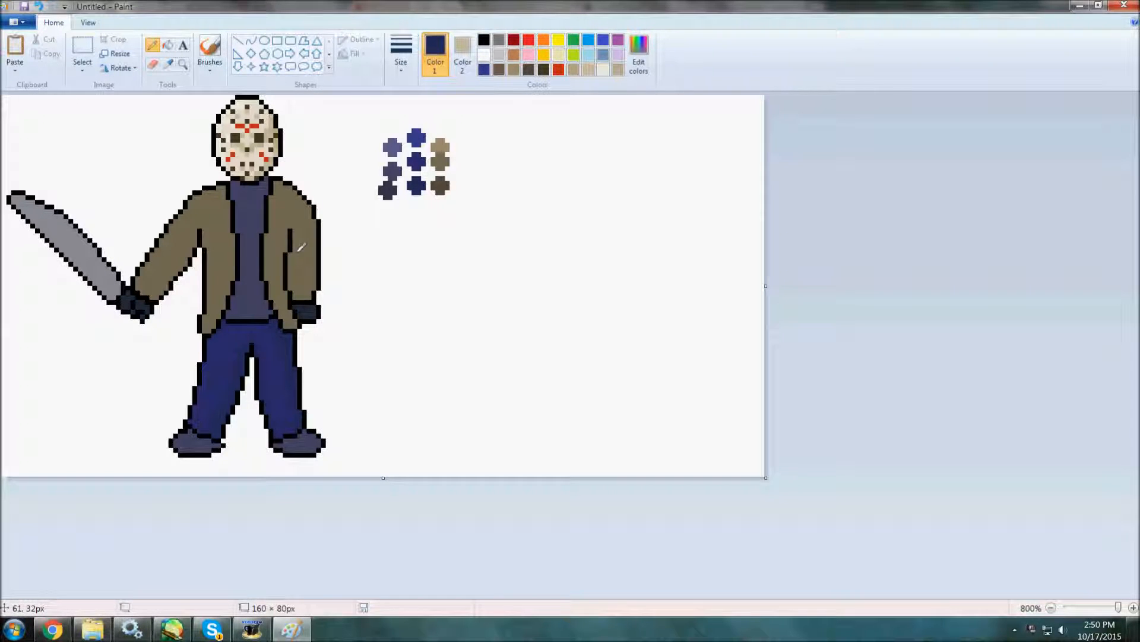
# Sample the navy shadow swatch, mix a darker tone and deepen the shading on the trouser legs.
pyautogui.click(168, 64)
pyautogui.click(417, 185)
pyautogui.click(639, 54)
pyautogui.moveTo(699, 313); pyautogui.dragTo(699, 320)
pyautogui.click(459, 392)
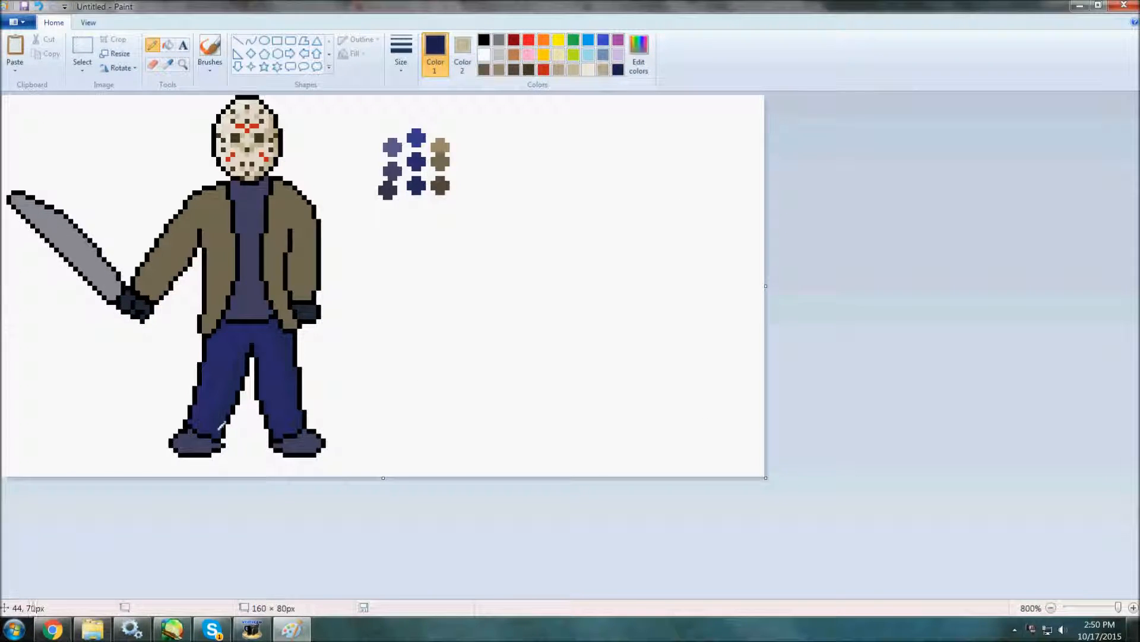
# Look over the YouTube watch history and the reference trainer sprites in SAI, and switch back to Paint.
pyautogui.click(52, 629)
pyautogui.click(23, 50)
pyautogui.click(46, 131)
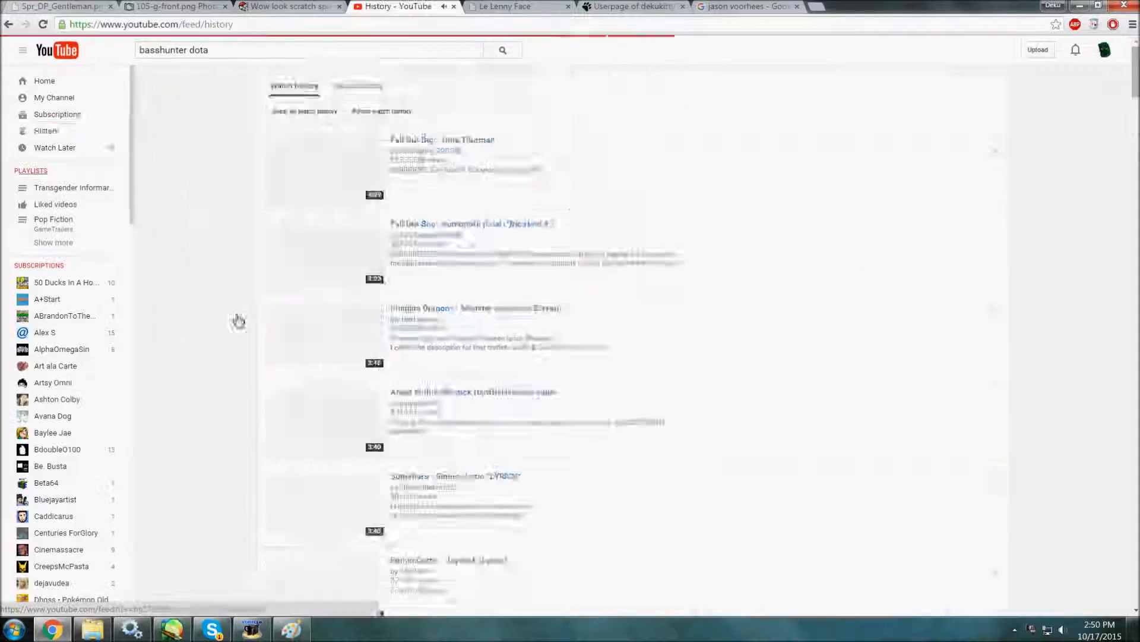
pyautogui.scroll(-20, 347, 415)
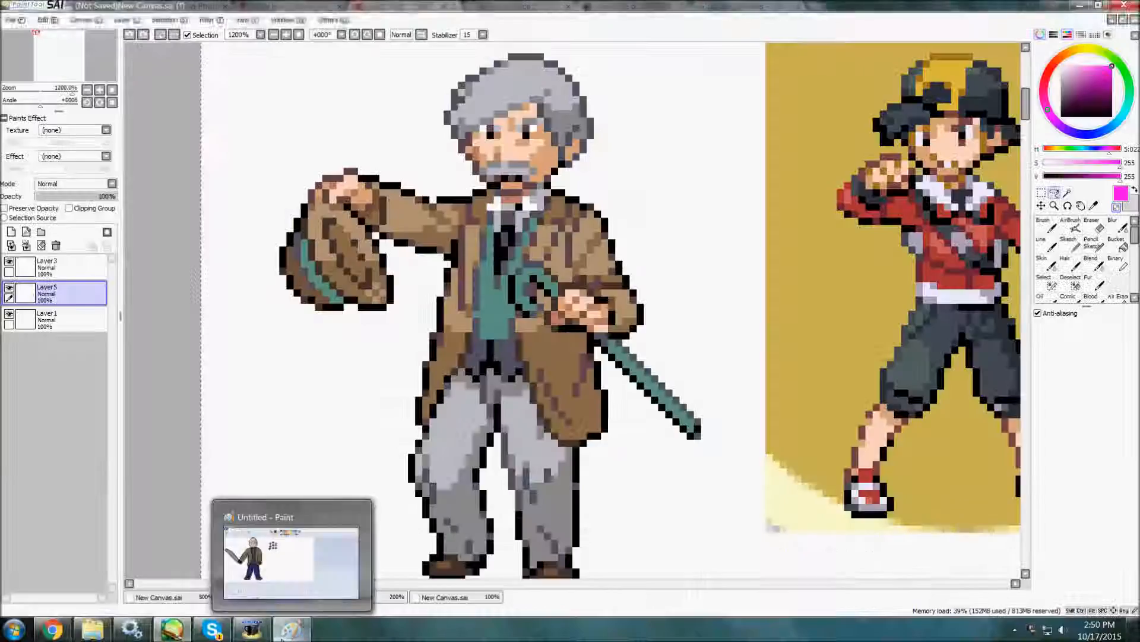
pyautogui.click(291, 629)
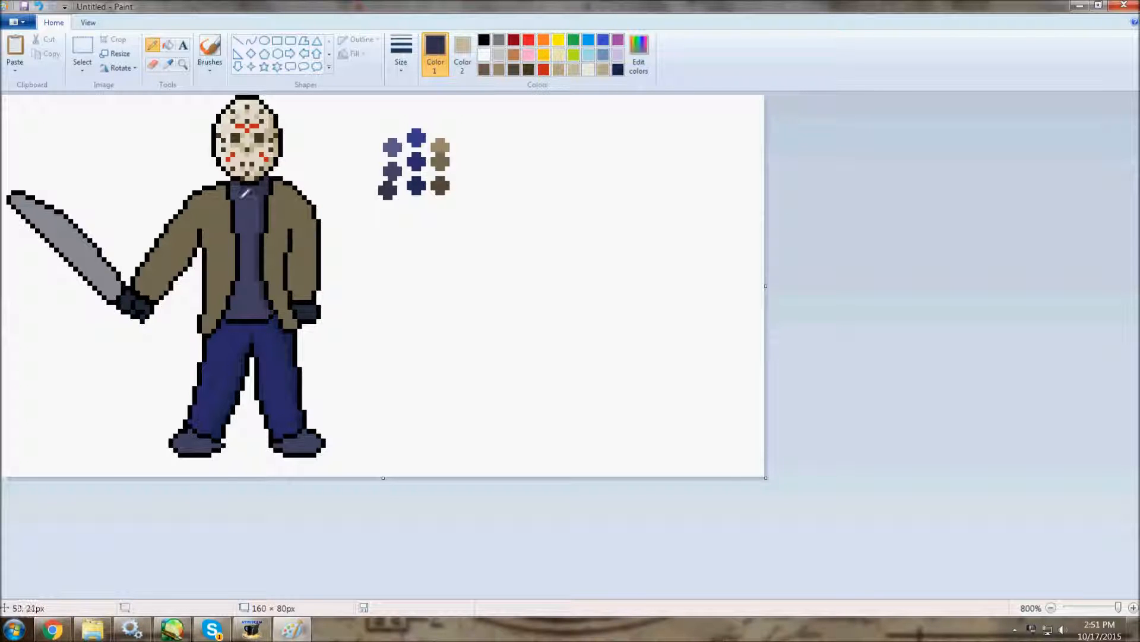
# Shade the left side of the shirt beside the open jacket with dark slate blue, undoing the last pixel.
pyautogui.moveTo(236, 186); pyautogui.dragTo(238, 302)
pyautogui.click(234, 302)
pyautogui.hotkey('ctrl', 'z')
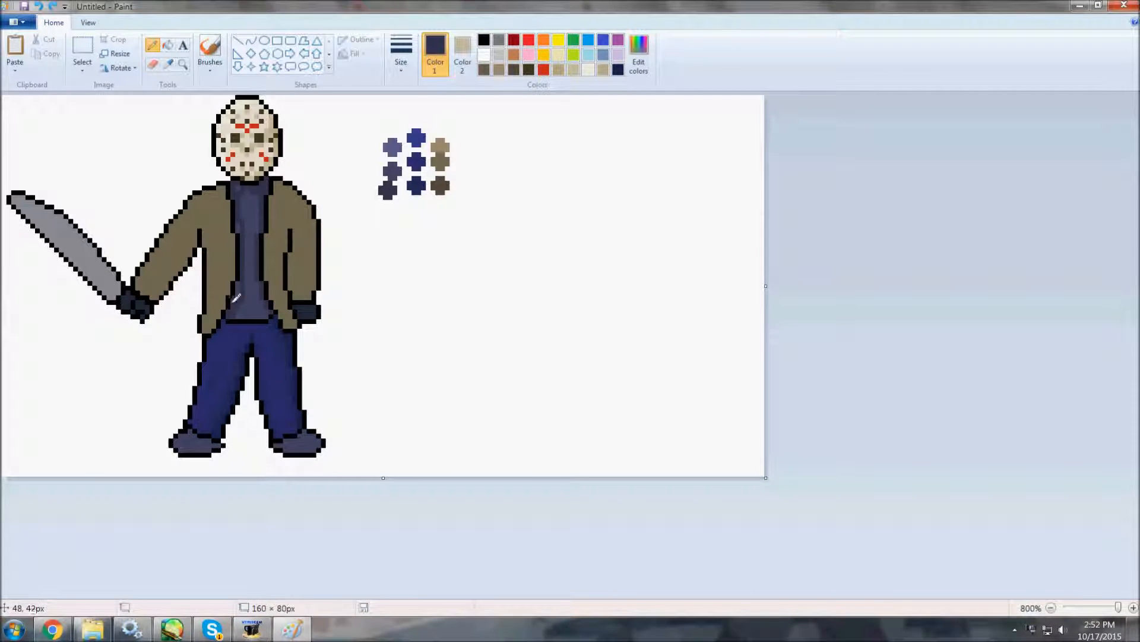
# Sample the dark brown swatch and shade the jacket's inner folds and the underside of the machete arm's sleeve, undoing the last stroke.
pyautogui.click(168, 64)
pyautogui.click(438, 186)
pyautogui.moveTo(287, 231); pyautogui.dragTo(281, 286)
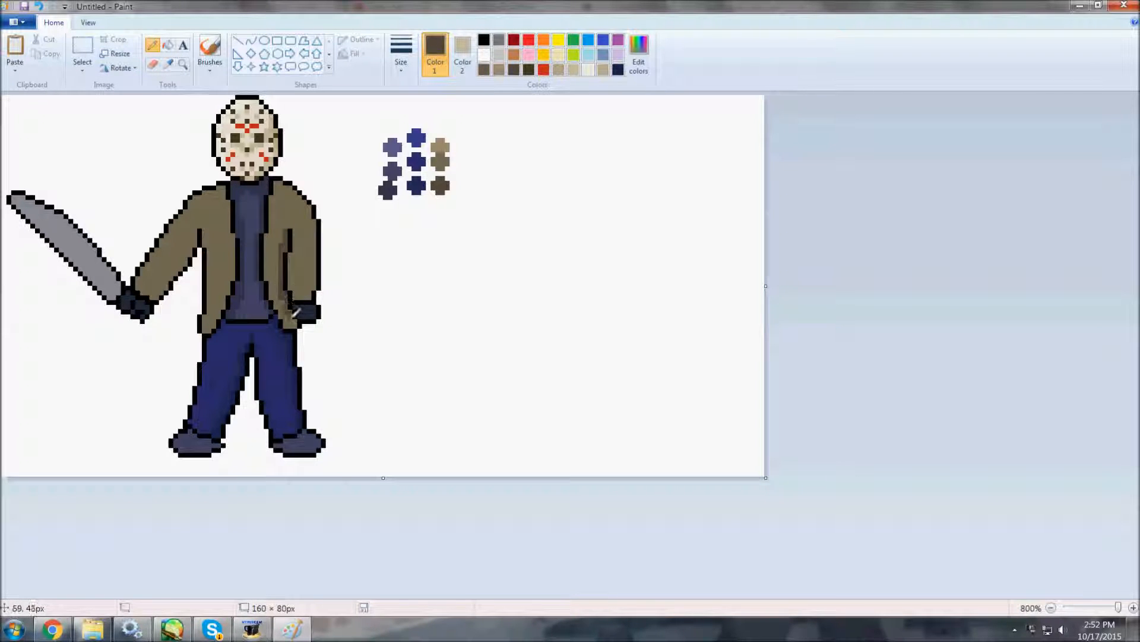
pyautogui.moveTo(155, 292); pyautogui.dragTo(198, 228)
pyautogui.moveTo(229, 284)
pyautogui.mouseDown()
pyautogui.moveTo(245, 243)
pyautogui.moveTo(206, 331)
pyautogui.mouseUp()
pyautogui.hotkey('ctrl', 'z')
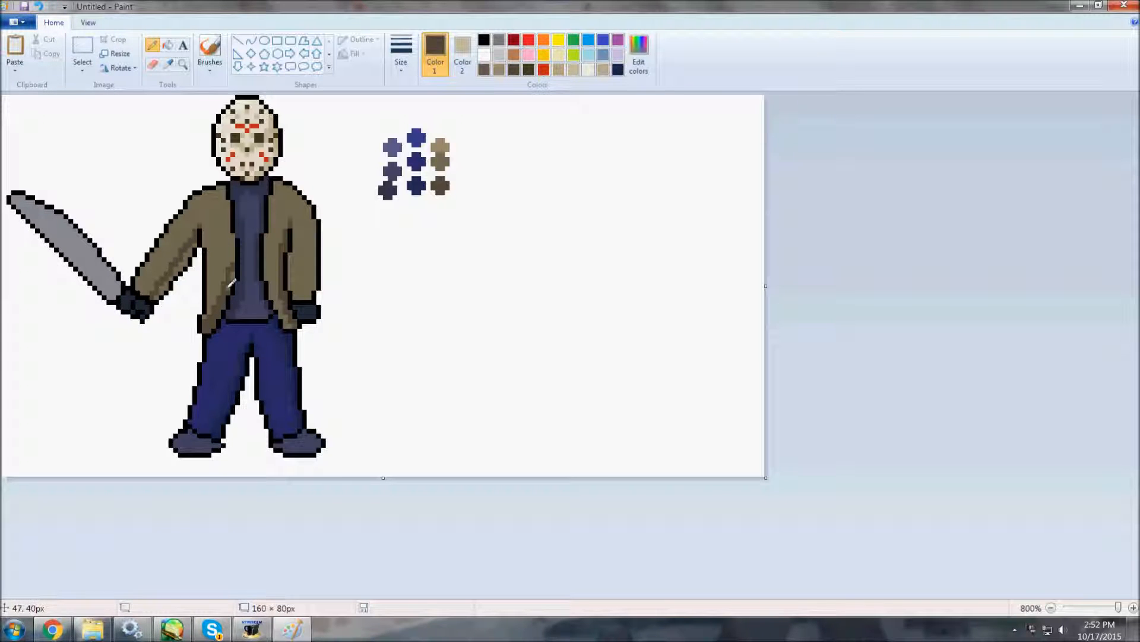
# Undo the misplaced jacket stroke, shade the lowered sleeve's outer edge and fill the raised sleeve's underside with dark brown.
pyautogui.click(39, 6)
pyautogui.moveTo(313, 228); pyautogui.dragTo(312, 296)
pyautogui.click(168, 45)
pyautogui.click(191, 251)
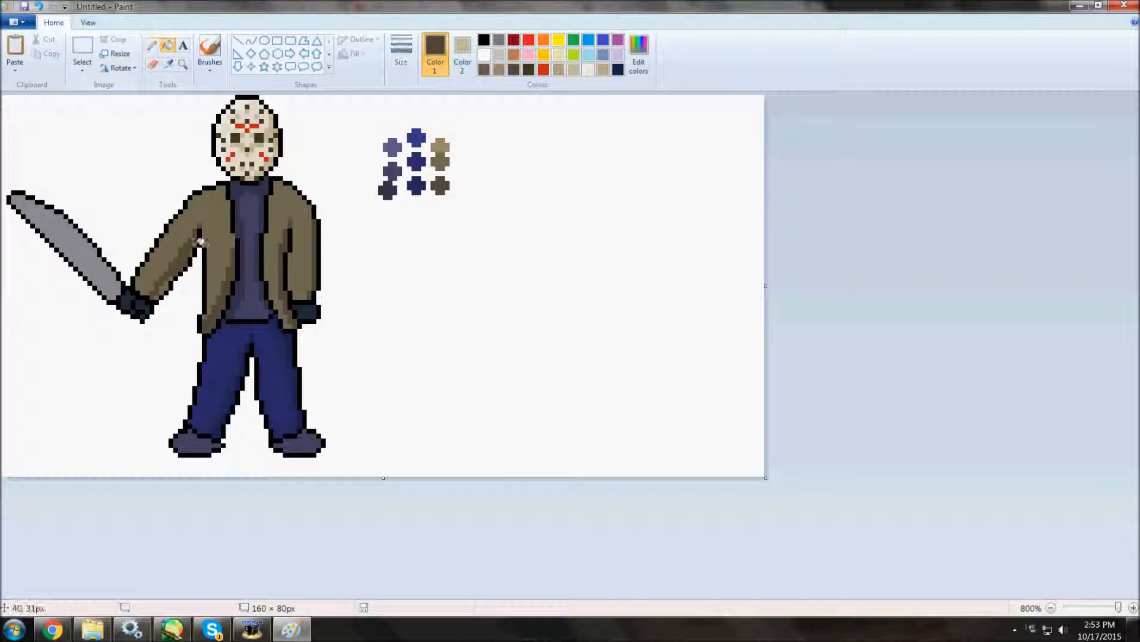
# Sample the light tan swatch and add highlights to the raised sleeve and jacket front, undoing the misplaced strokes.
pyautogui.click(152, 45)
pyautogui.click(168, 65)
pyautogui.click(444, 142)
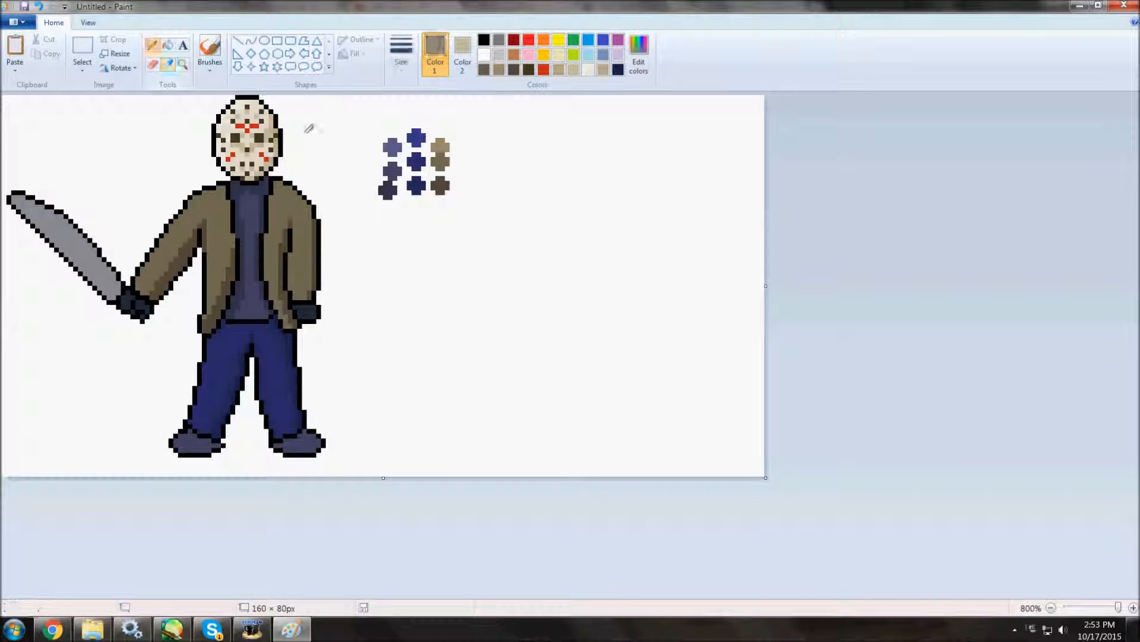
pyautogui.moveTo(136, 285); pyautogui.dragTo(152, 262)
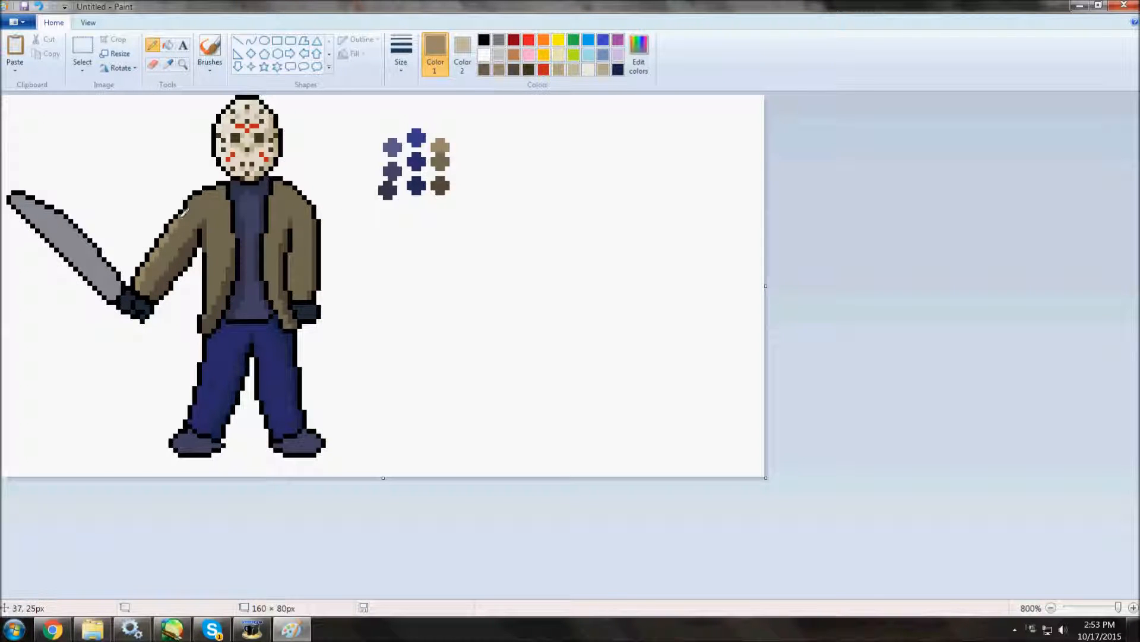
pyautogui.click(39, 7)
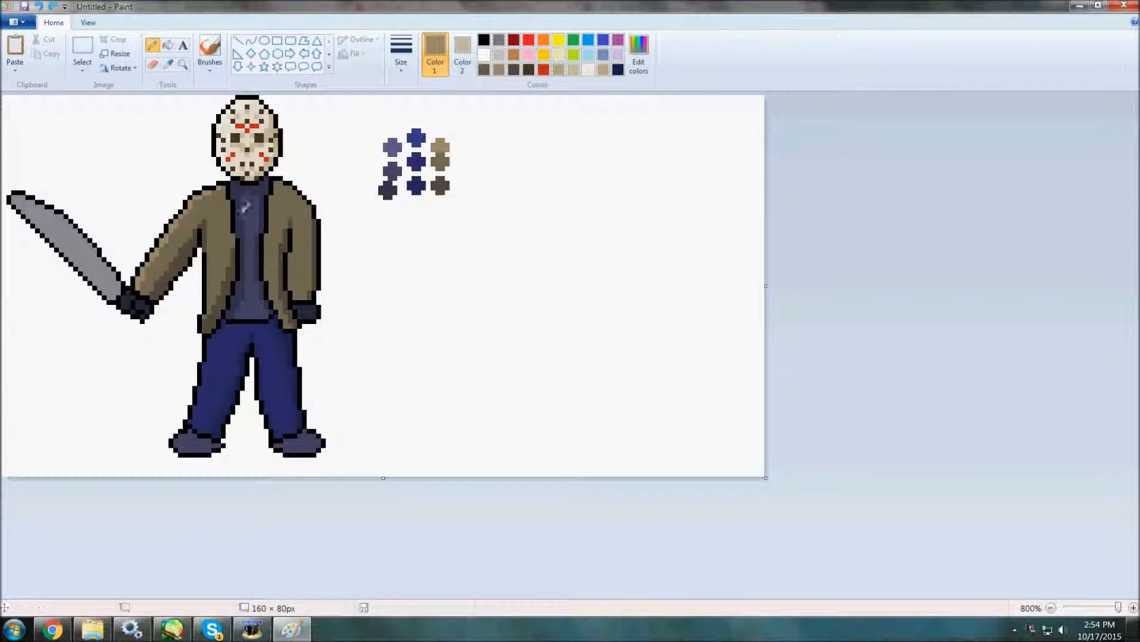
pyautogui.moveTo(266, 274); pyautogui.dragTo(267, 278)
pyautogui.moveTo(271, 231)
pyautogui.mouseDown()
pyautogui.moveTo(277, 186)
pyautogui.moveTo(297, 236)
pyautogui.mouseUp()
pyautogui.click(38, 7)
# Sample the jacket's shaded brown, mix darker browns from it and dot texture spots over the jacket.
pyautogui.click(168, 64)
pyautogui.click(230, 266)
pyautogui.click(639, 55)
pyautogui.click(472, 393)
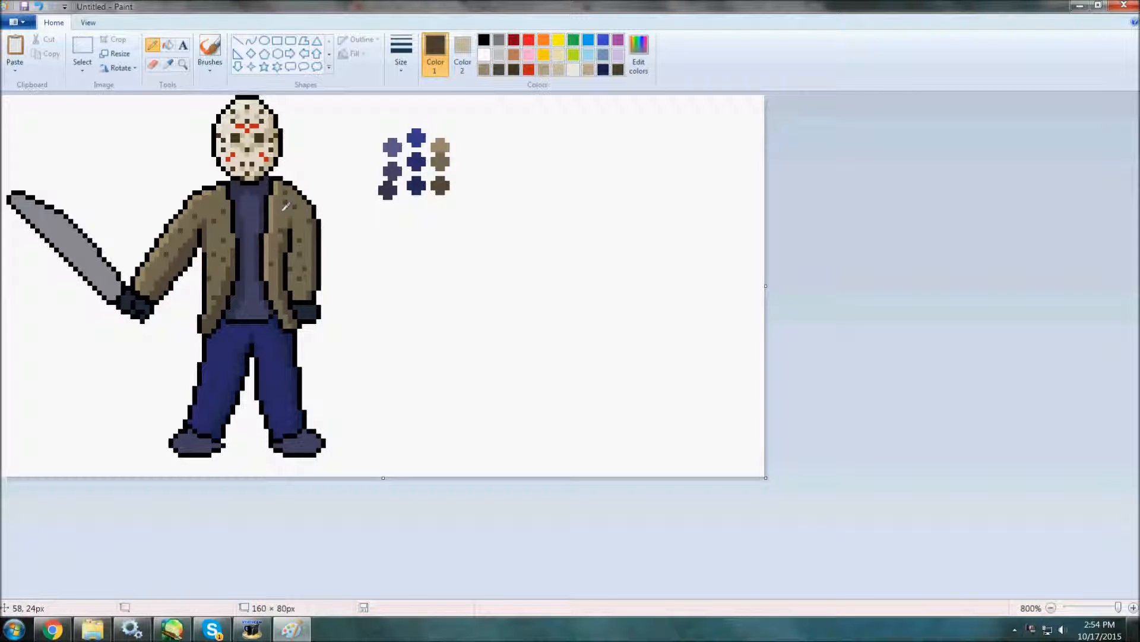
pyautogui.click(638, 55)
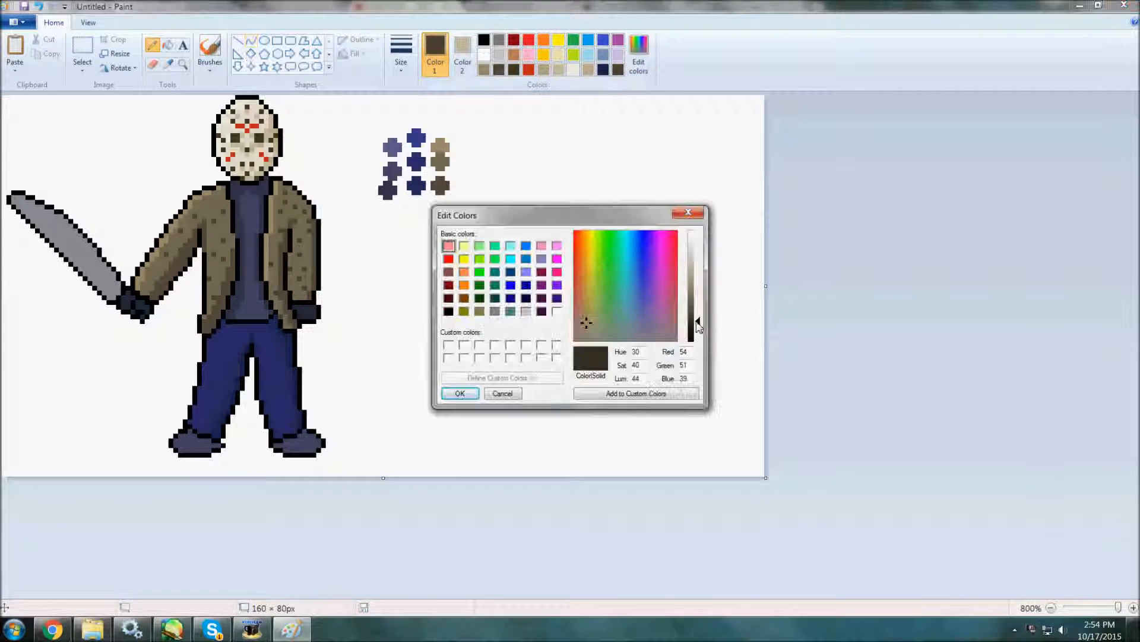
pyautogui.click(469, 393)
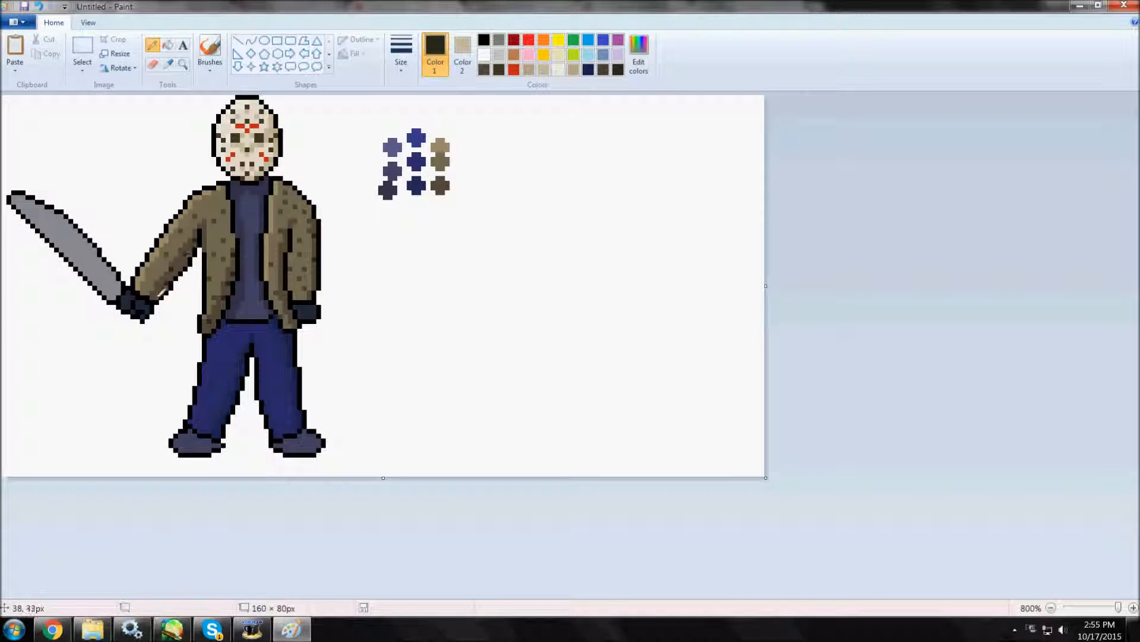
# Resample browns from the jacket and add spots in its shaded areas, undoing the last one.
pyautogui.click(169, 63)
pyautogui.click(218, 200)
pyautogui.click(169, 64)
pyautogui.click(186, 254)
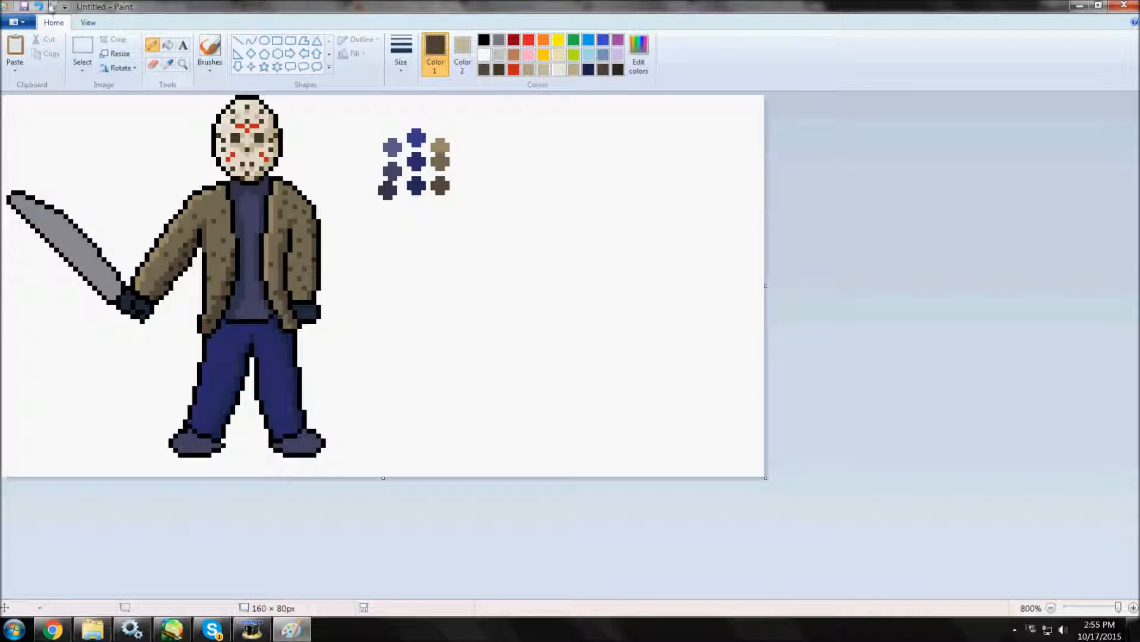
pyautogui.hotkey('ctrl', 'z')
pyautogui.click(52, 629)
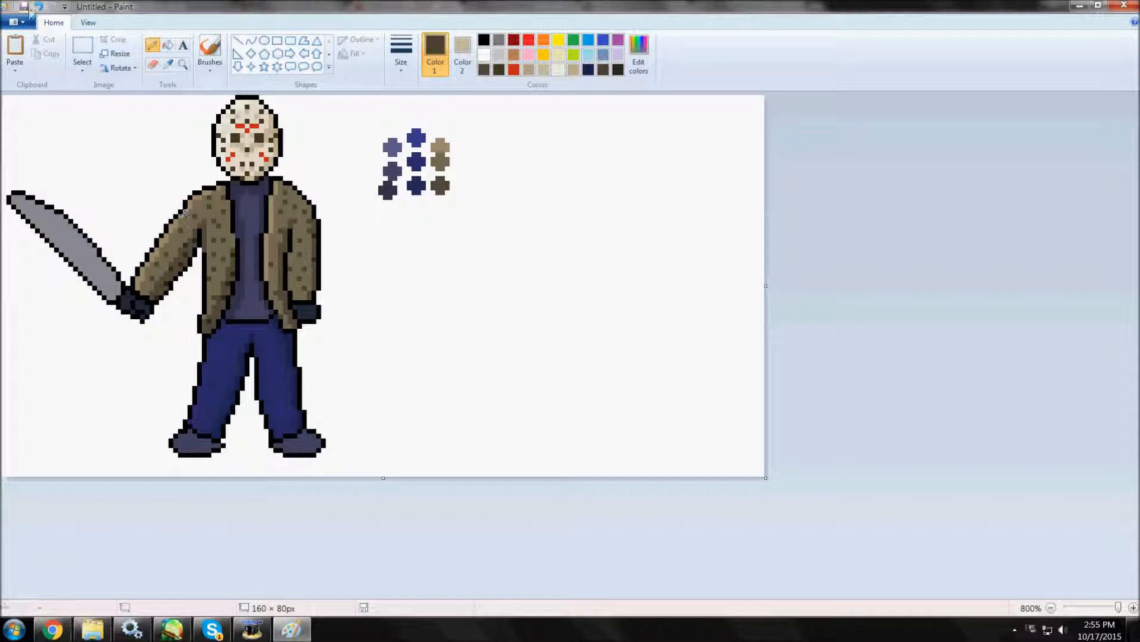
# Adjust the dark brown spot colour and add more speckles across the jacket and sleeves.
pyautogui.click(638, 55)
pyautogui.click(460, 393)
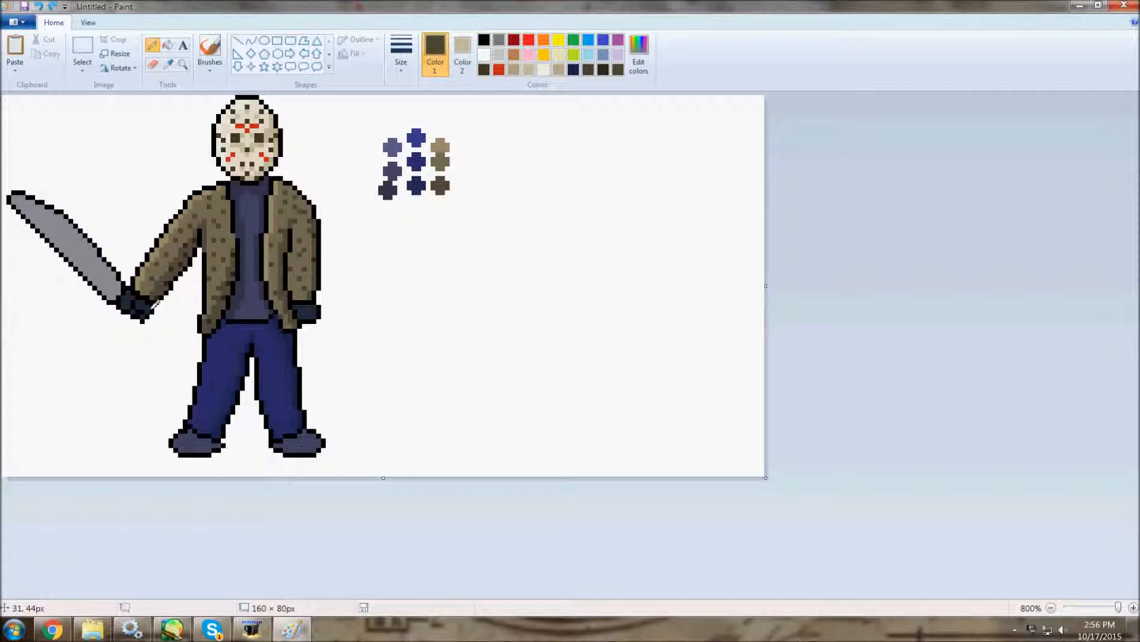
pyautogui.click(639, 54)
pyautogui.click(458, 392)
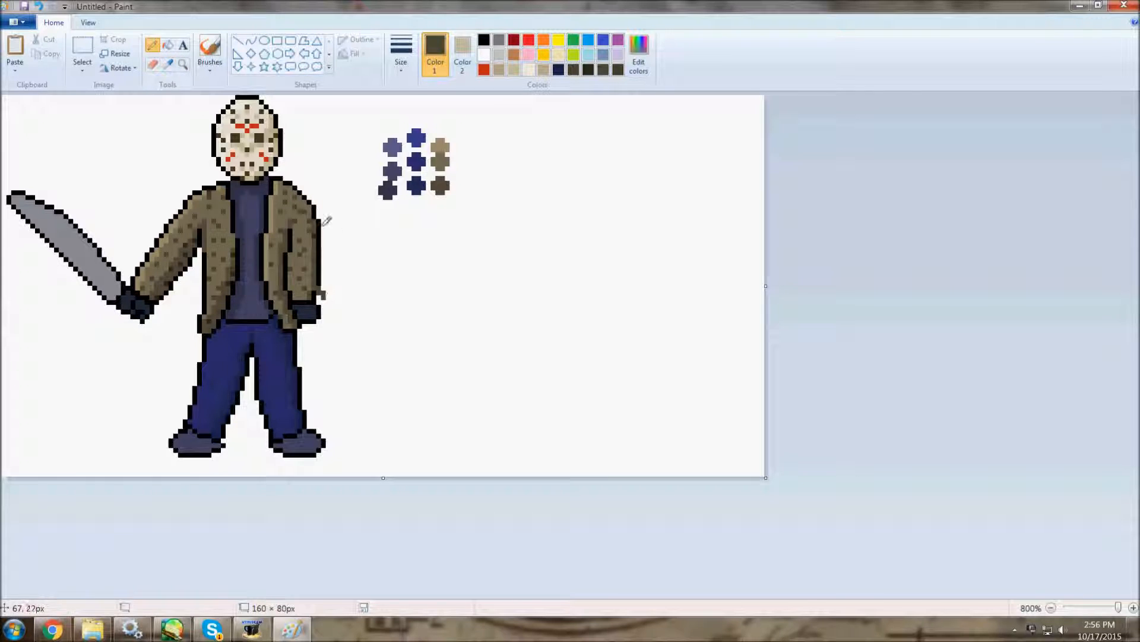
# Set the secondary colour to white, sample the glove and sleeve tones and add frayed brown pixels outside the jacket's outline.
pyautogui.click(462, 53)
pyautogui.click(484, 54)
pyautogui.click(435, 53)
pyautogui.click(168, 64)
pyautogui.click(302, 307)
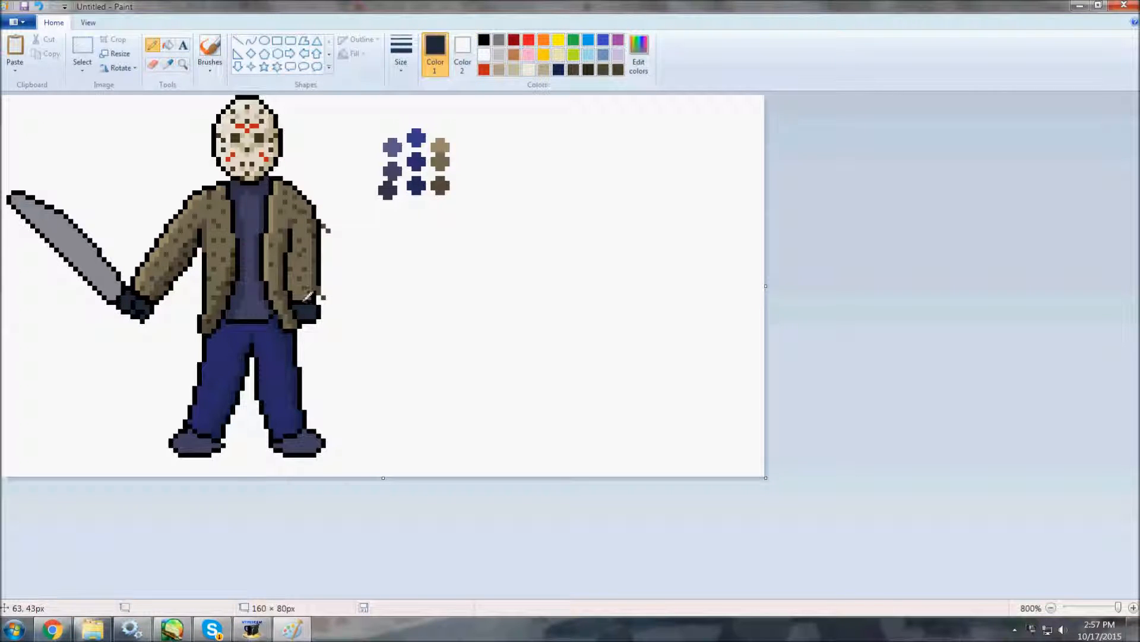
pyautogui.click(168, 64)
pyautogui.click(302, 296)
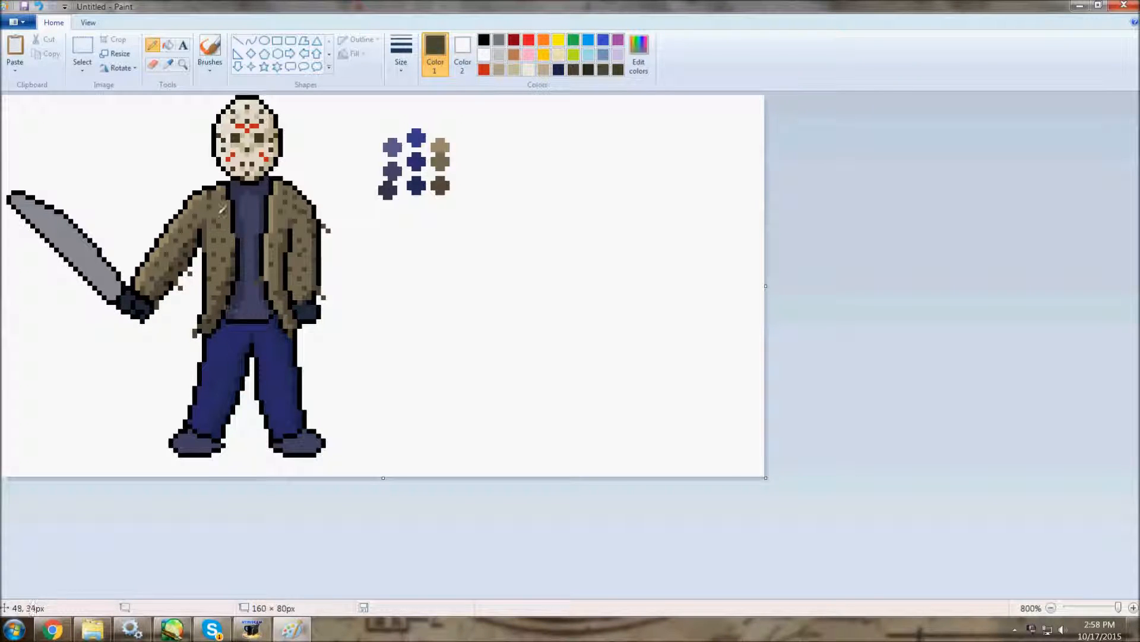
# Sample the darkest slate swatch and fill shading onto both shoes.
pyautogui.click(183, 64)
pyautogui.rightClick(171, 98)
pyautogui.rightClick(172, 99)
pyautogui.rightClick(172, 99)
pyautogui.rightClick(172, 99)
pyautogui.click(73, 125)
pyautogui.click(74, 125)
pyautogui.click(74, 125)
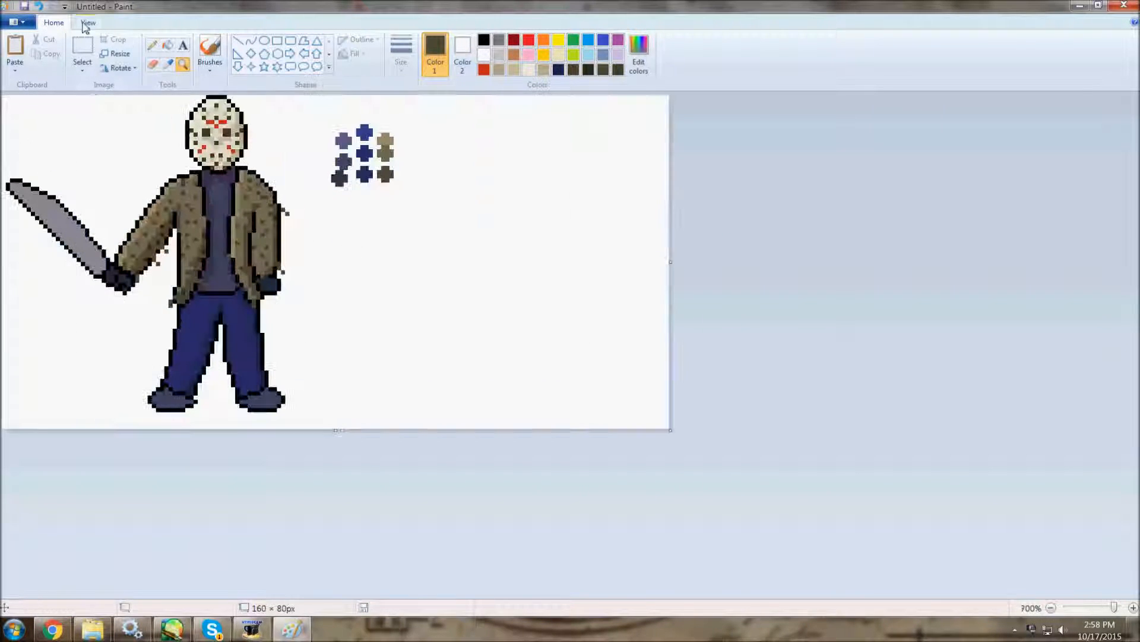
pyautogui.click(168, 65)
pyautogui.click(340, 179)
pyautogui.click(340, 178)
pyautogui.click(169, 45)
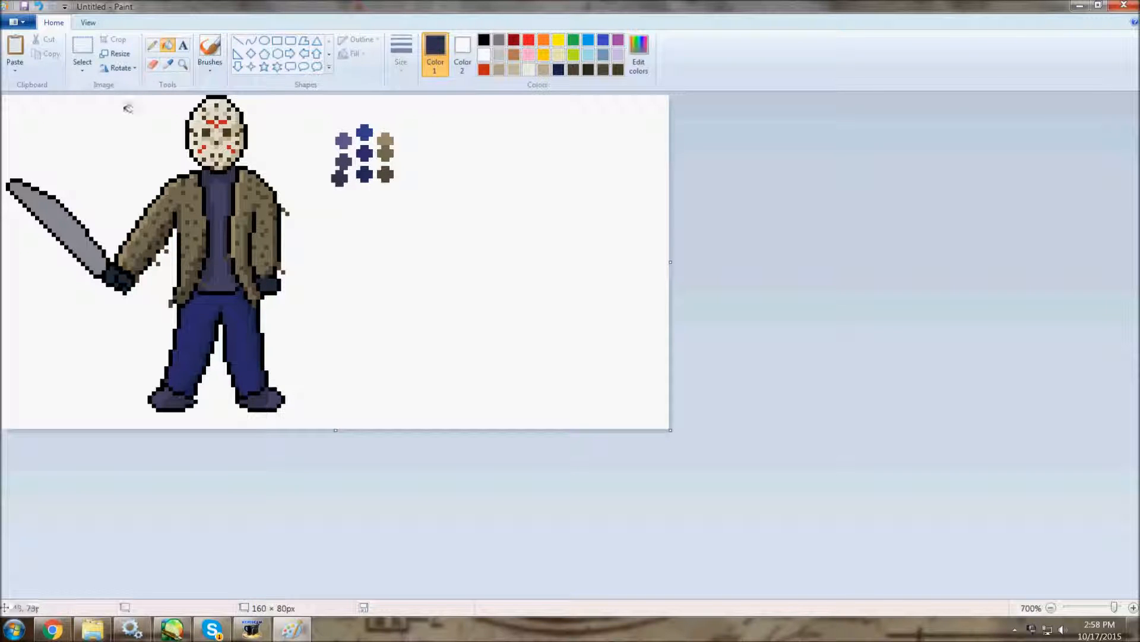
# Mix a light grey as the secondary colour with black as primary, and try recolouring the blade's upper outline.
pyautogui.click(639, 54)
pyautogui.click(458, 392)
pyautogui.click(484, 41)
pyautogui.click(463, 53)
pyautogui.click(617, 70)
pyautogui.click(153, 65)
pyautogui.moveTo(88, 233)
pyautogui.mouseDown()
pyautogui.moveTo(63, 191)
pyautogui.moveTo(13, 183)
pyautogui.mouseUp()
pyautogui.click(153, 45)
pyautogui.click(39, 6)
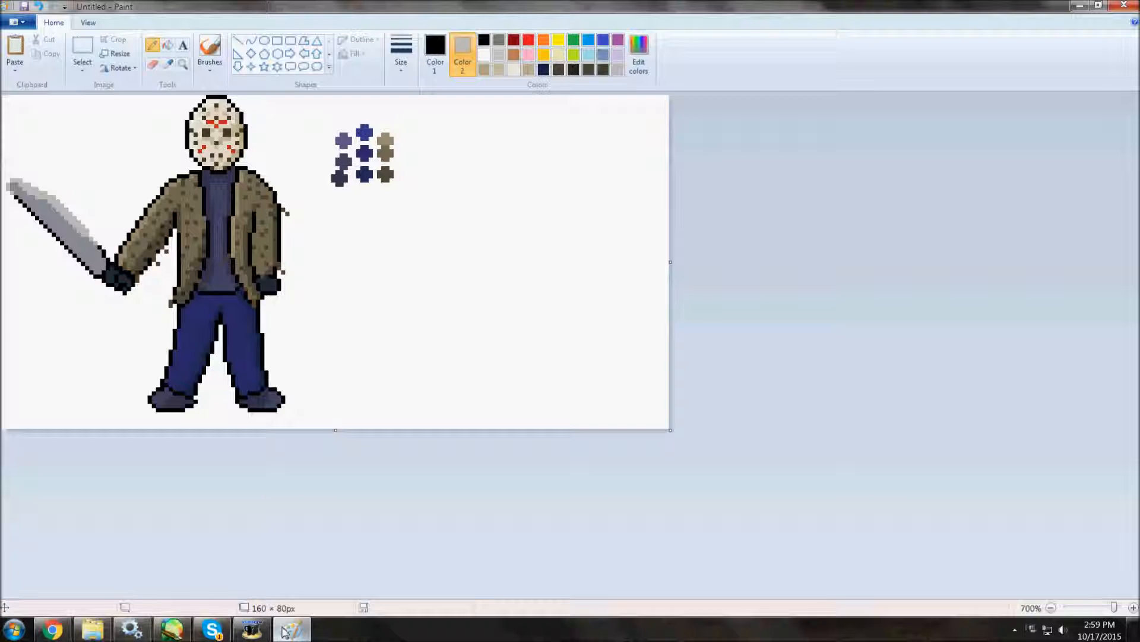
# Draw a light grey highlight along the machete's blade and fill its upper part, undoing the misplaced fills.
pyautogui.moveTo(95, 243)
pyautogui.mouseDown()
pyautogui.moveTo(23, 181)
pyautogui.moveTo(90, 232)
pyautogui.mouseUp()
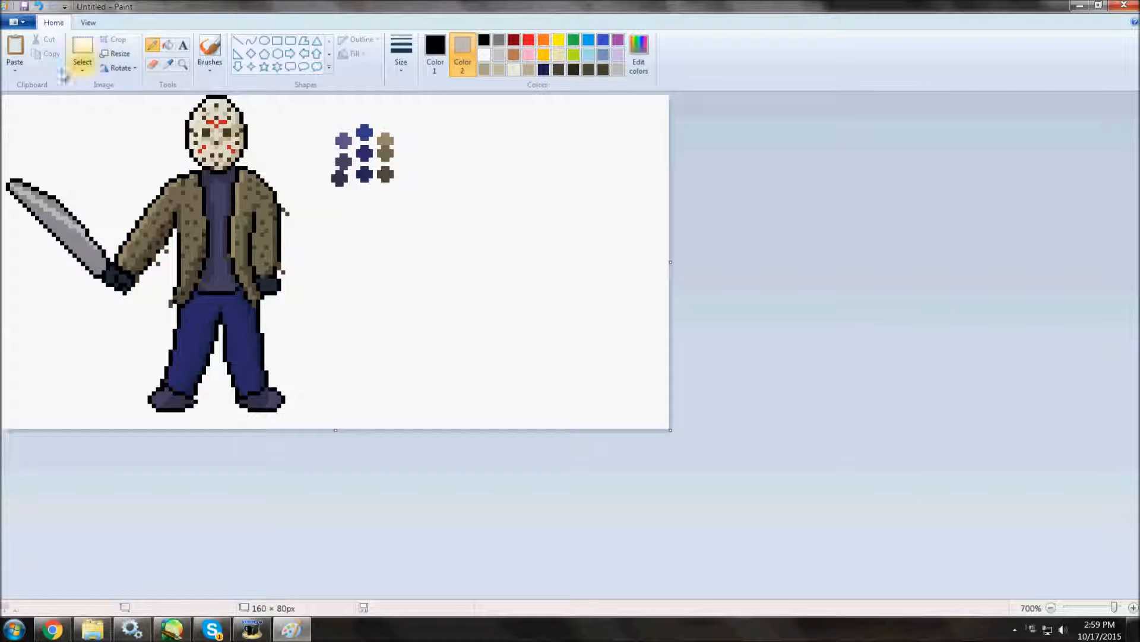
pyautogui.click(168, 45)
pyautogui.rightClick(77, 217)
pyautogui.click(39, 7)
pyautogui.rightClick(75, 220)
pyautogui.click(39, 6)
pyautogui.rightClick(84, 221)
pyautogui.click(39, 6)
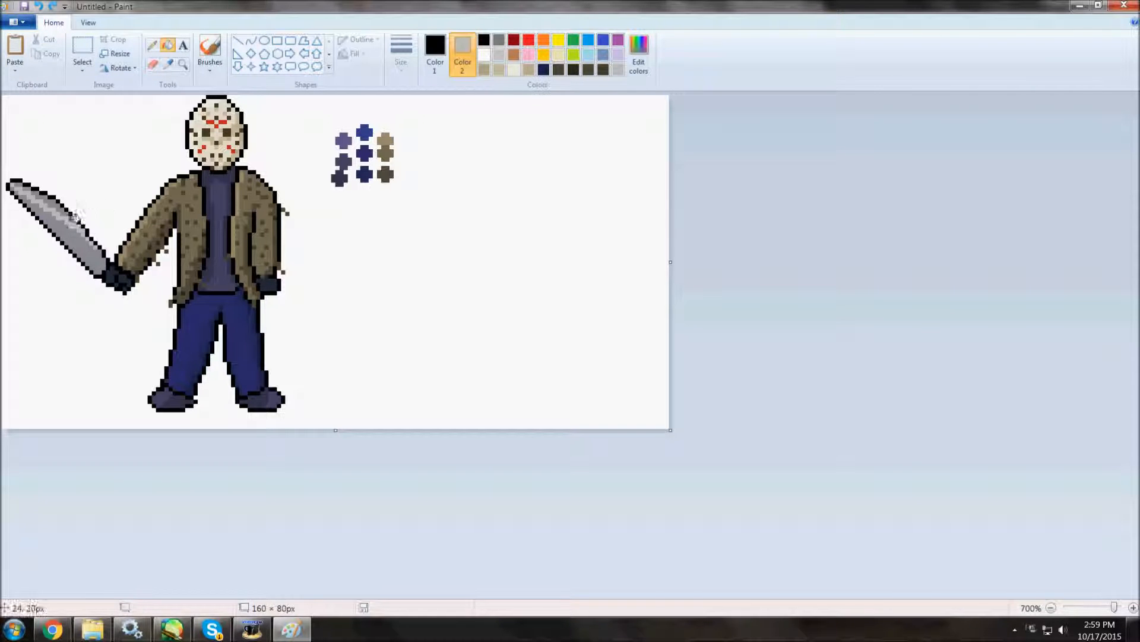
pyautogui.rightClick(30, 191)
# Mix a darker grey, undo the last blade change and shade along the machete's lower edge.
pyautogui.click(638, 54)
pyautogui.click(696, 303)
pyautogui.click(461, 393)
pyautogui.click(88, 22)
pyautogui.click(54, 23)
pyautogui.click(153, 45)
pyautogui.hotkey('ctrl', 'z')
pyautogui.moveTo(39, 218)
pyautogui.mouseDown()
pyautogui.moveTo(104, 271)
pyautogui.moveTo(59, 233)
pyautogui.mouseUp()
pyautogui.moveTo(106, 271); pyautogui.dragTo(82, 254)
# Cover the machete's tip with dark red blood and mix further red tones for its shading and drips.
pyautogui.click(514, 39)
pyautogui.moveTo(10, 187)
pyautogui.mouseDown()
pyautogui.moveTo(54, 200)
pyautogui.moveTo(12, 183)
pyautogui.mouseUp()
pyautogui.click(169, 45)
pyautogui.rightClick(24, 189)
pyautogui.click(153, 45)
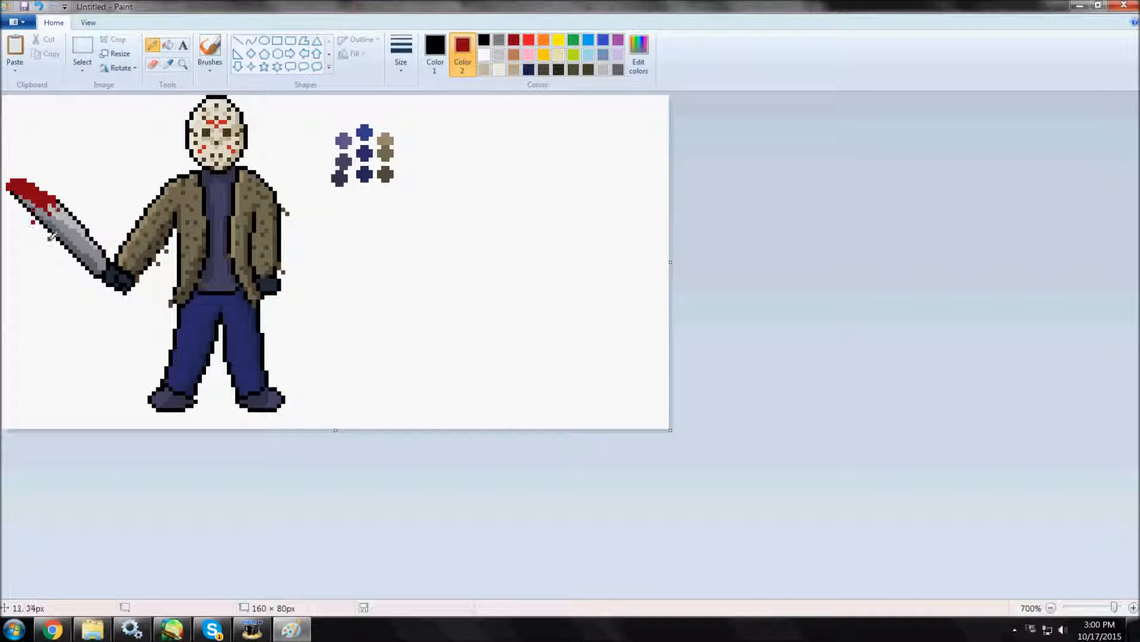
pyautogui.click(639, 60)
pyautogui.click(462, 395)
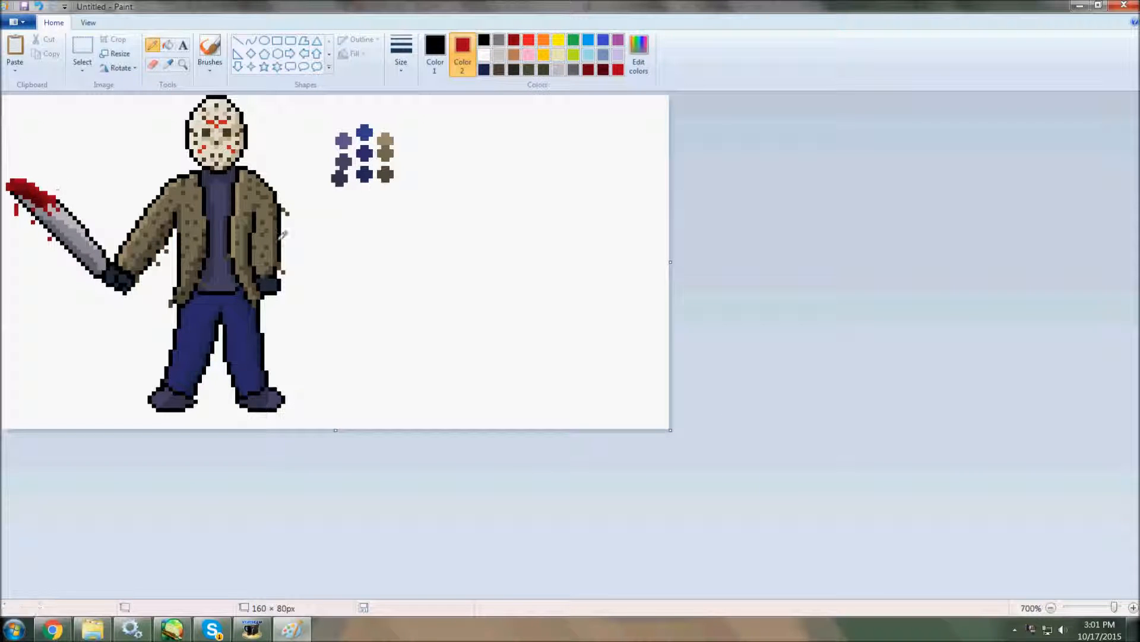
# Sample the blade's dark red and paint blood splatters on the raised sleeve, glove and jacket front.
pyautogui.click(168, 64)
pyautogui.click(39, 197)
pyautogui.moveTo(142, 227); pyautogui.dragTo(152, 214)
pyautogui.moveTo(114, 267); pyautogui.dragTo(111, 279)
pyautogui.click(168, 64)
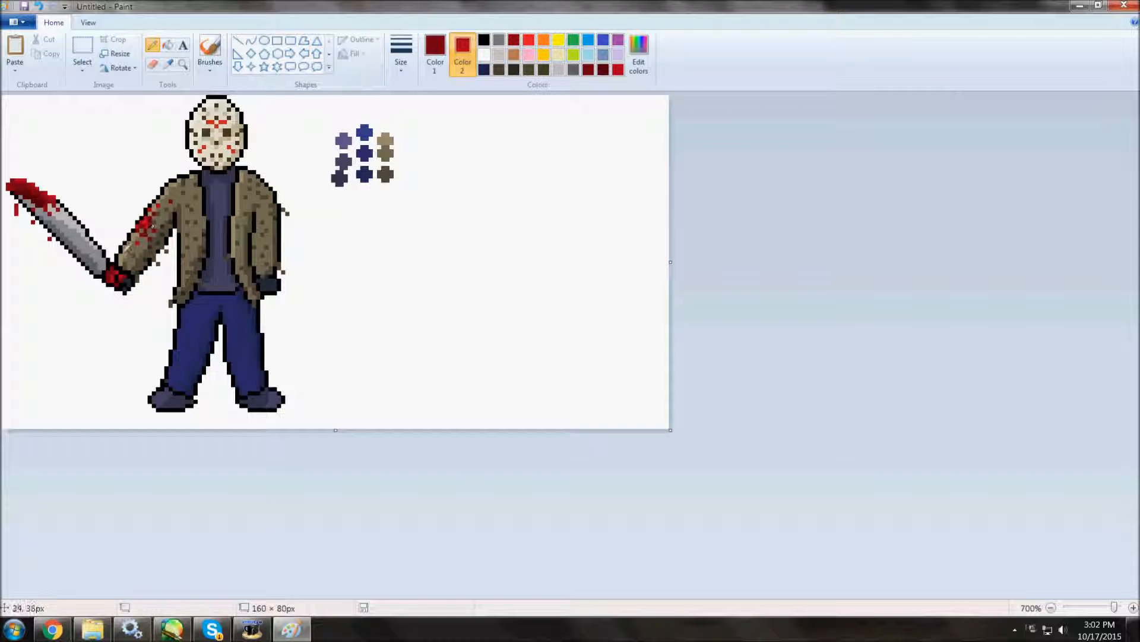
pyautogui.moveTo(200, 184); pyautogui.dragTo(187, 213)
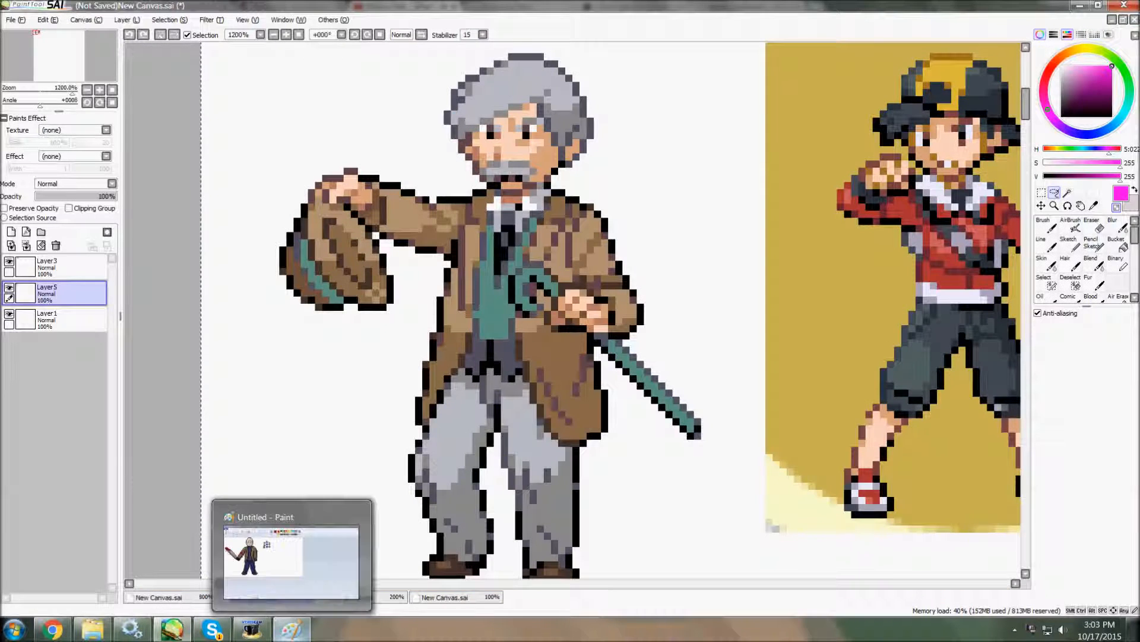
# Set black as primary and the dark brown swatch as secondary colour, and recolour the mask's black outline with the Eraser.
pyautogui.click(173, 629)
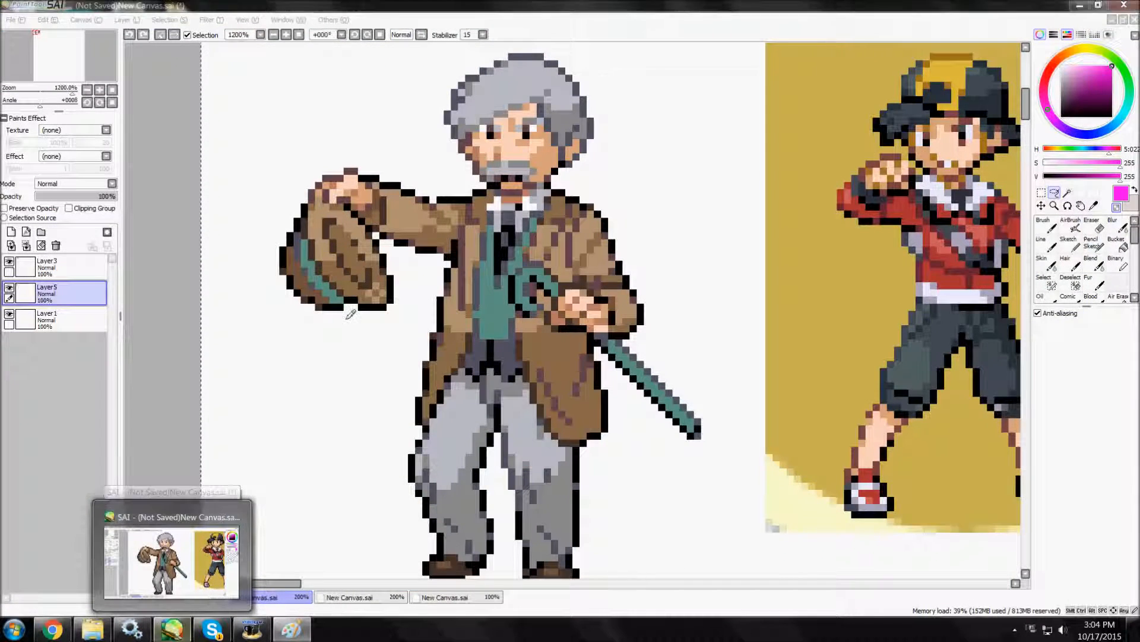
pyautogui.click(168, 64)
pyautogui.click(385, 174)
pyautogui.click(435, 54)
pyautogui.click(168, 64)
pyautogui.click(484, 39)
pyautogui.rightClick(384, 174)
pyautogui.click(152, 64)
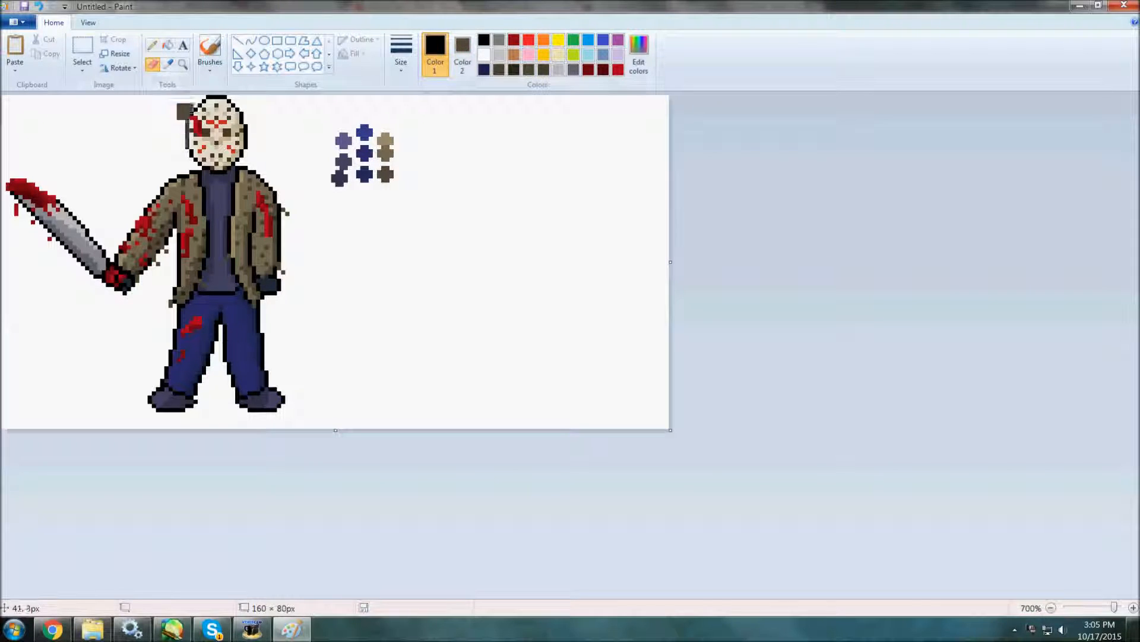
# Sample tones from the mask, restore black as the primary colour and replace parts of the jacket's black outline with dark brown.
pyautogui.click(168, 64)
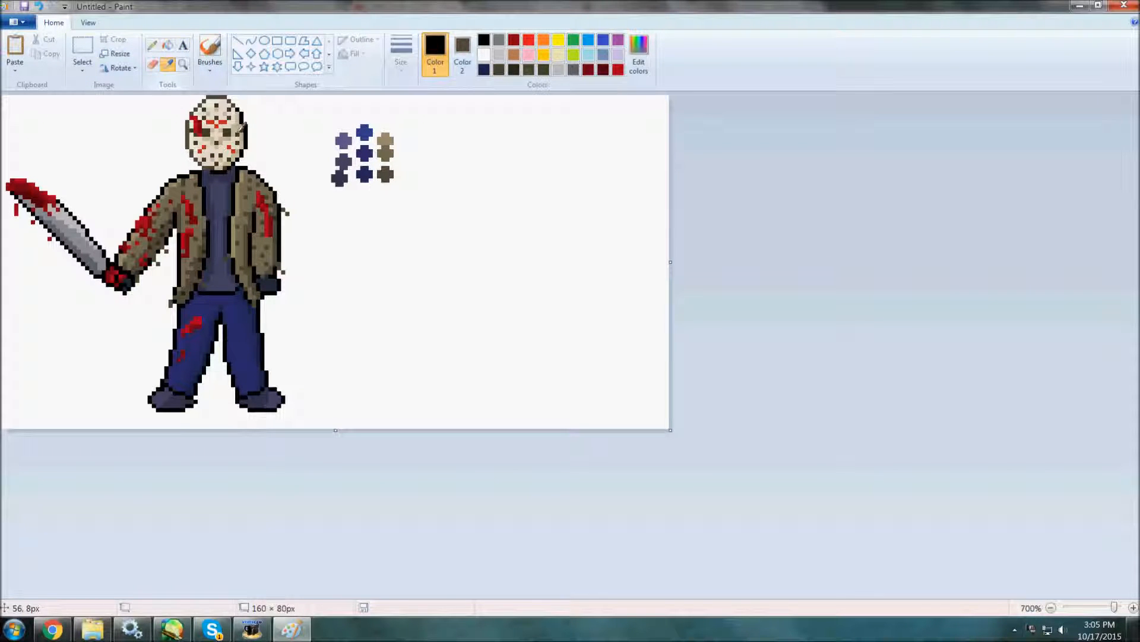
pyautogui.click(243, 121)
pyautogui.click(168, 45)
pyautogui.click(168, 64)
pyautogui.click(193, 125)
pyautogui.click(485, 40)
pyautogui.click(153, 65)
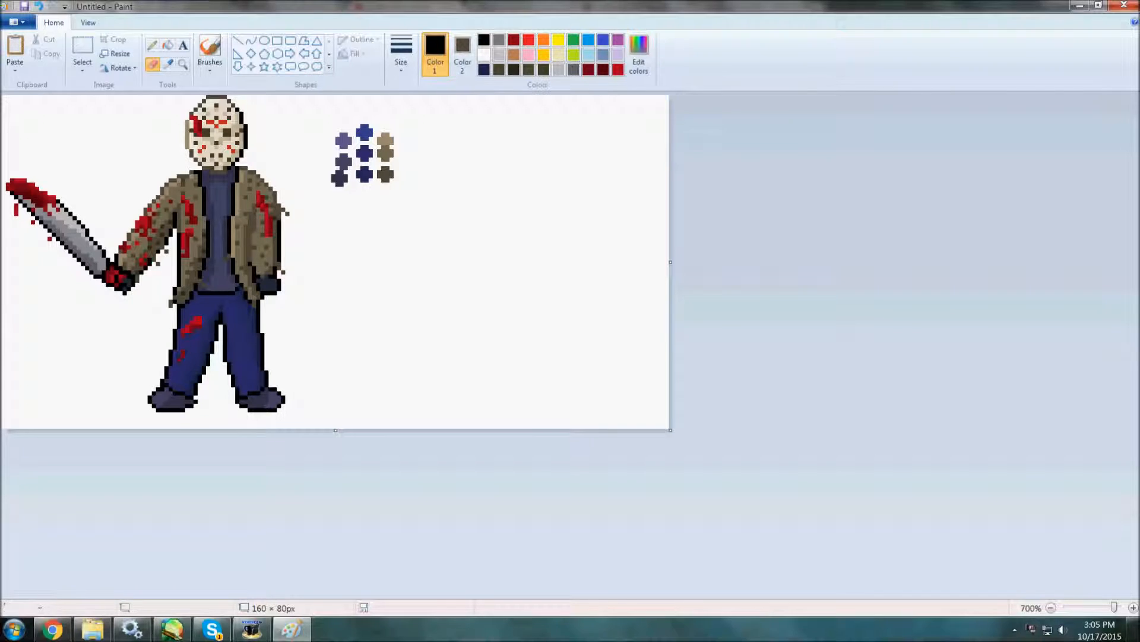
# Sample the trousers' dark navy as the secondary colour and recolour parts of the trousers' black outline with it.
pyautogui.click(169, 64)
pyautogui.click(262, 346)
pyautogui.click(169, 65)
pyautogui.rightClick(262, 338)
pyautogui.click(169, 64)
pyautogui.rightClick(174, 334)
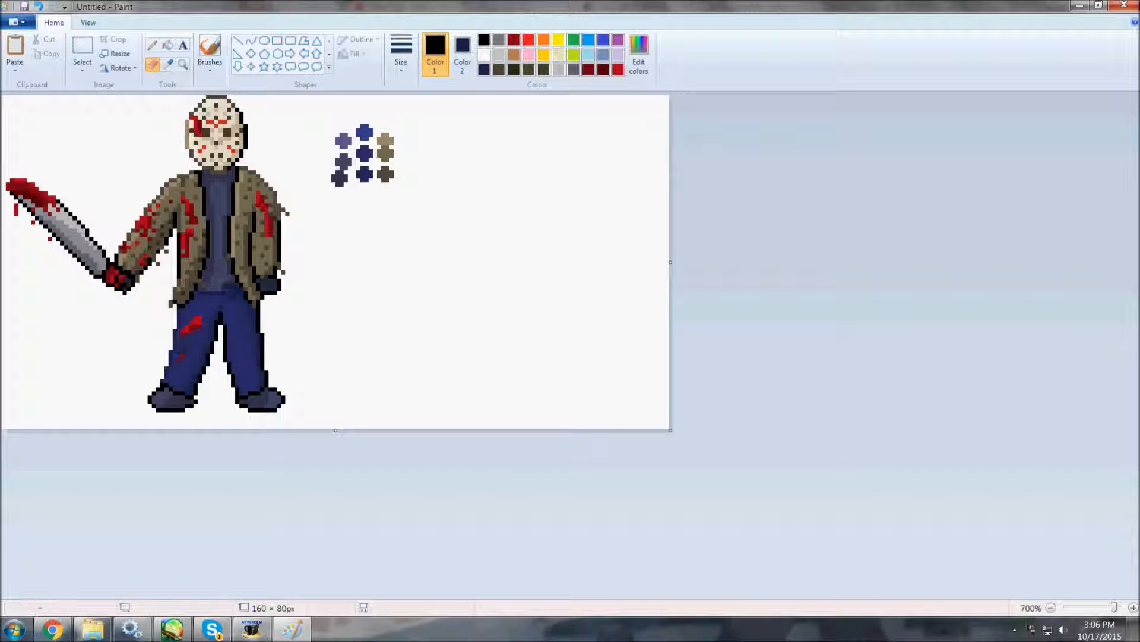
pyautogui.click(173, 629)
pyautogui.click(212, 628)
pyautogui.click(52, 628)
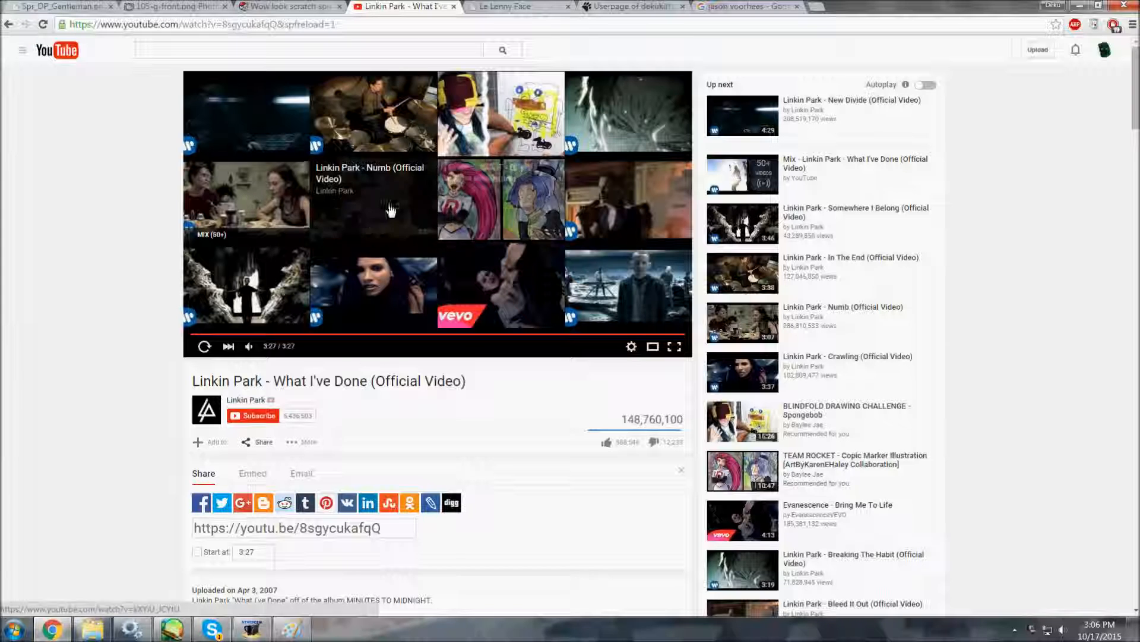
# Start another suggested music video and switch back to Paint to define a very dark navy custom colour.
pyautogui.click(617, 119)
pyautogui.click(292, 628)
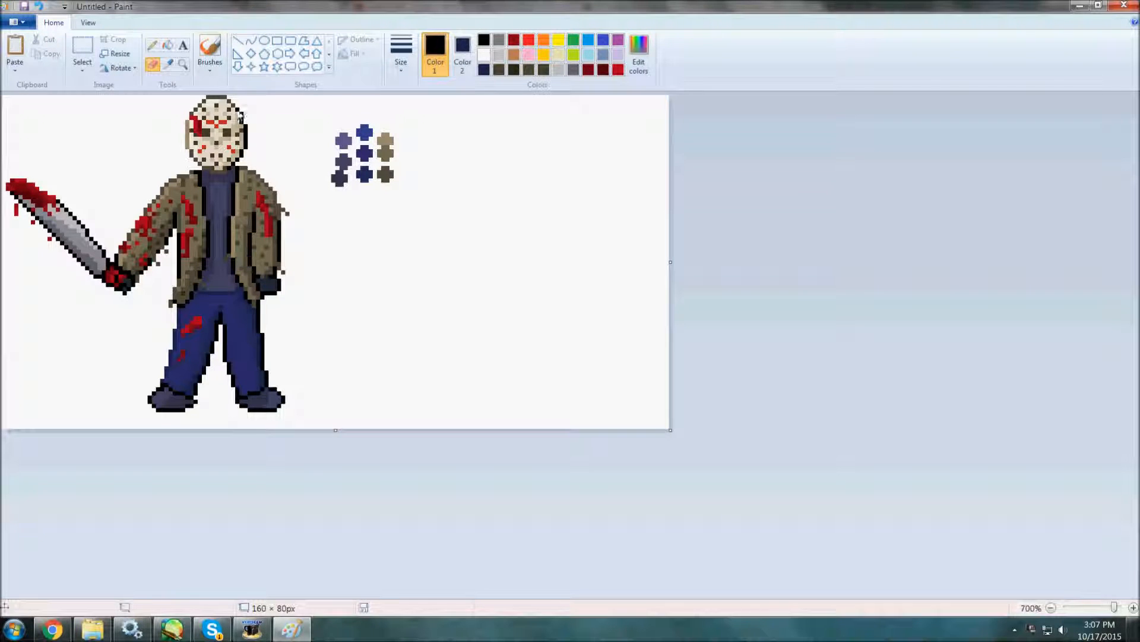
pyautogui.click(463, 54)
pyautogui.click(639, 57)
pyautogui.click(458, 389)
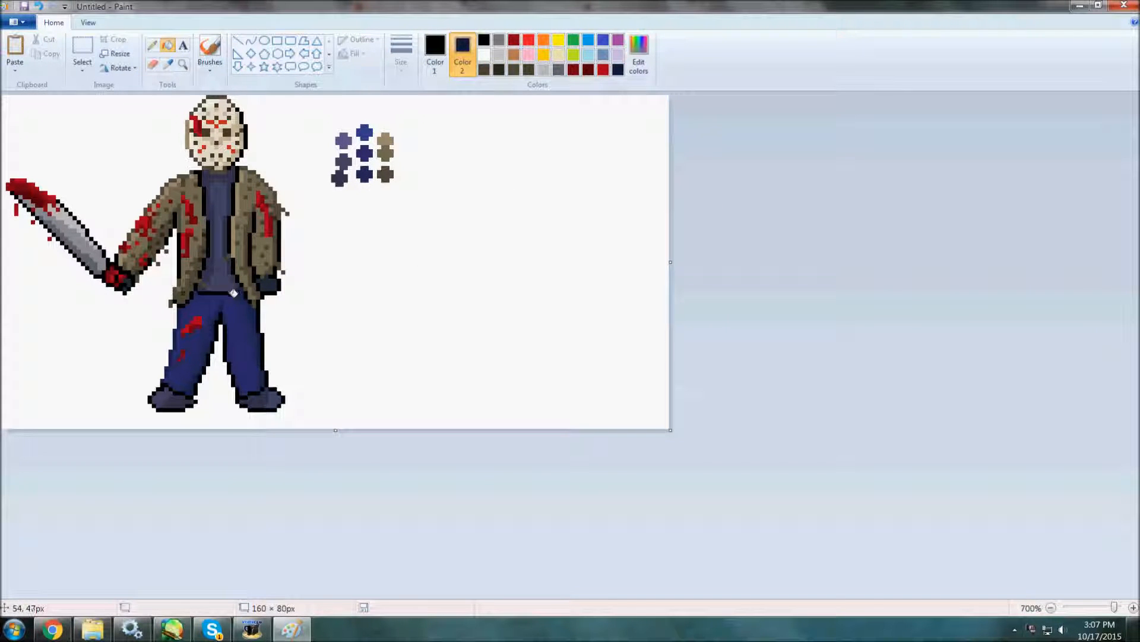
# Sample the jacket's dark brown as the secondary colour and try recolouring the raised sleeve's lower outline with the Eraser.
pyautogui.click(168, 64)
pyautogui.rightClick(180, 176)
pyautogui.click(153, 64)
pyautogui.moveTo(127, 276); pyautogui.dragTo(141, 264)
pyautogui.hotkey('ctrl', 'z')
# Sample the blade's grey as the secondary colour, with black as primary, to recolour parts of the blade's black outline.
pyautogui.click(169, 65)
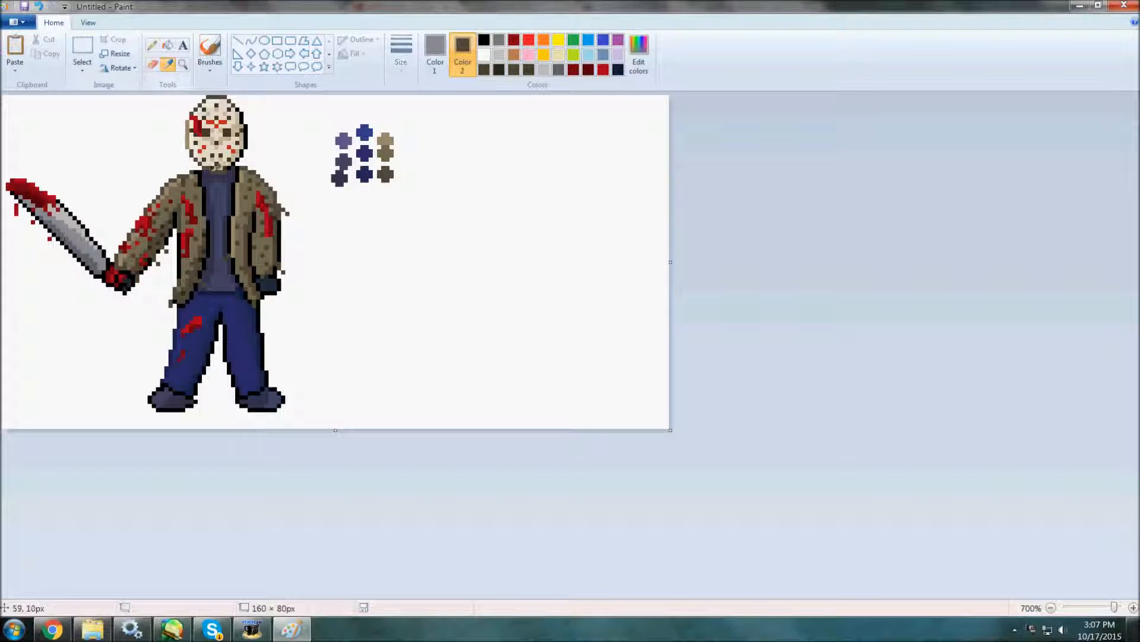
pyautogui.rightClick(84, 220)
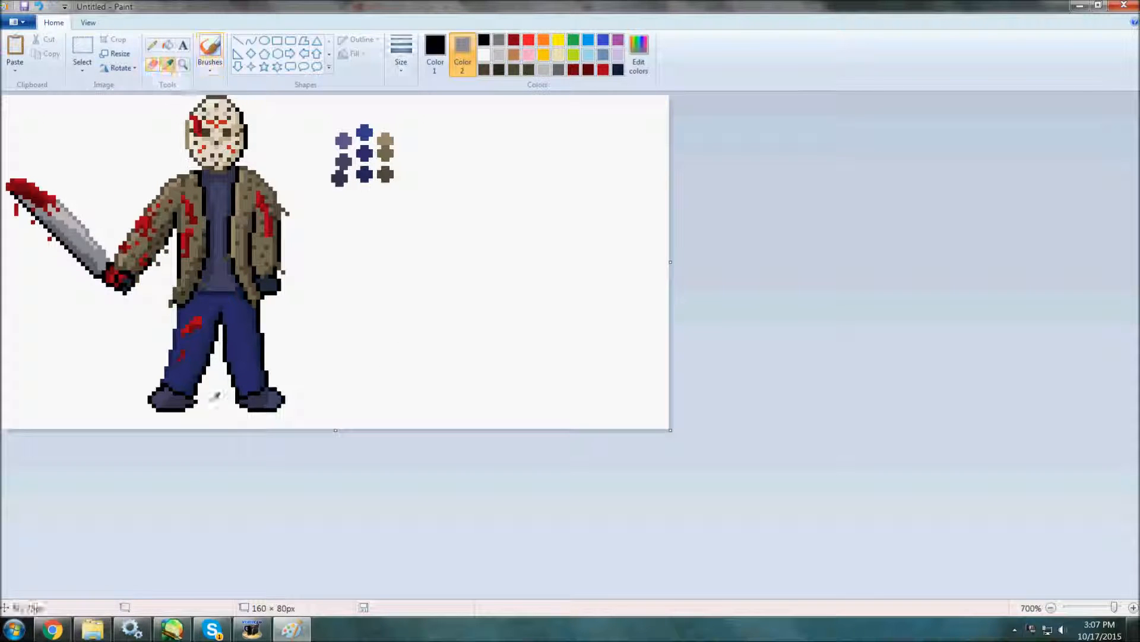
pyautogui.click(436, 50)
# Sample the shoes' dark blue-grey as the secondary colour and recolour parts of the shoes' black outline with the Eraser.
pyautogui.click(168, 65)
pyautogui.rightClick(150, 395)
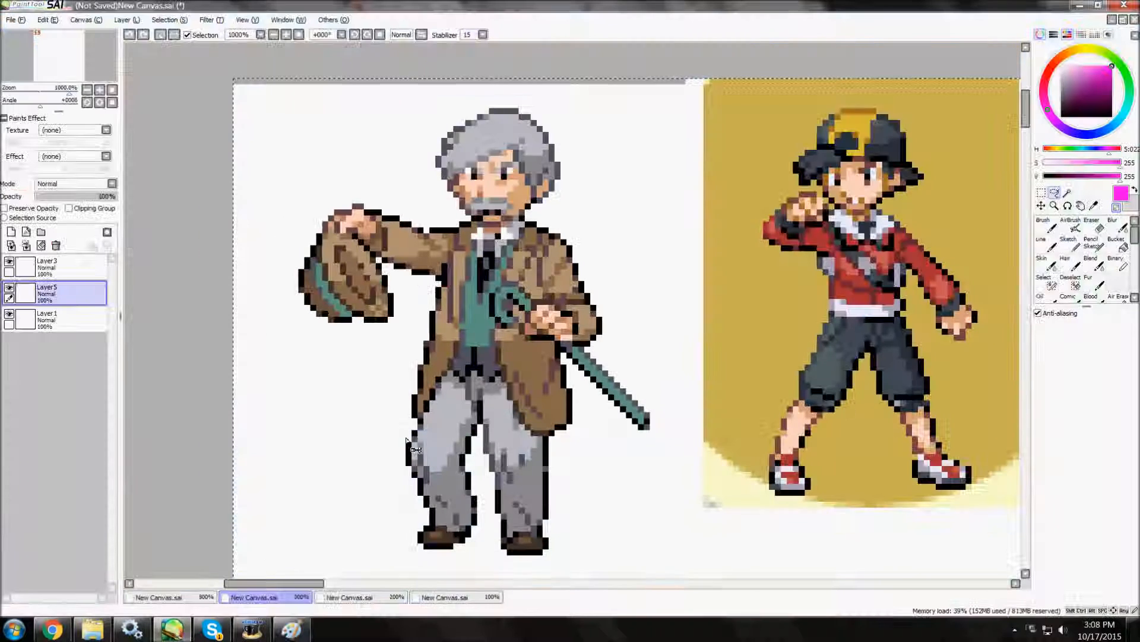
pyautogui.click(181, 631)
pyautogui.click(290, 630)
# Sample dark navy from the trousers' edge as the primary colour and touch up the trouser leg's outline with the Pencil.
pyautogui.click(168, 64)
pyautogui.click(260, 349)
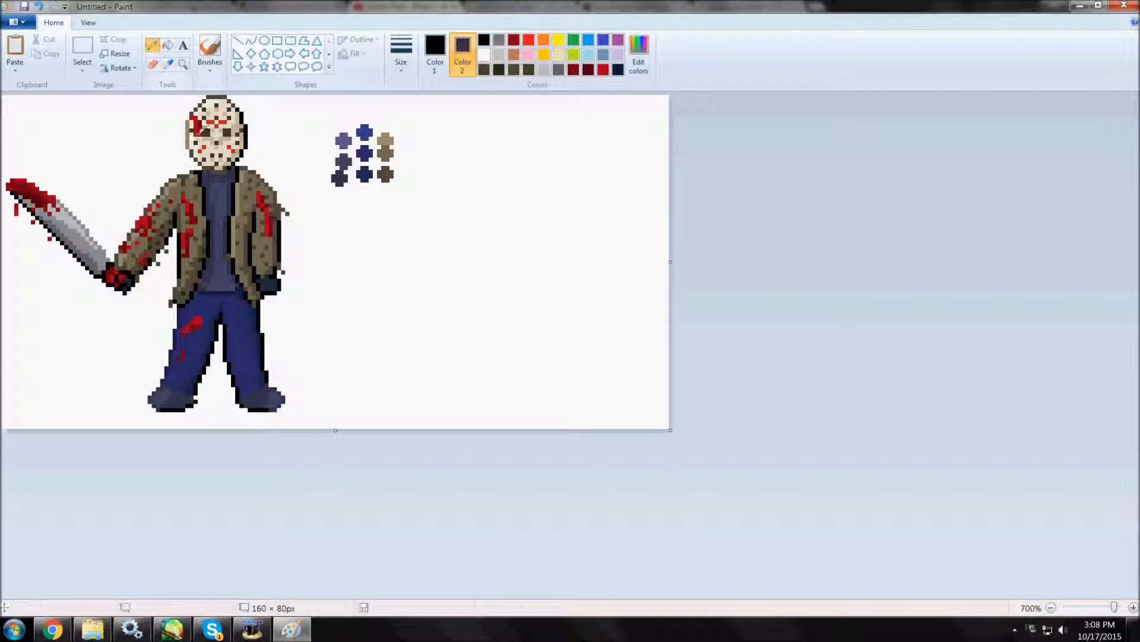
pyautogui.click(168, 64)
pyautogui.click(270, 348)
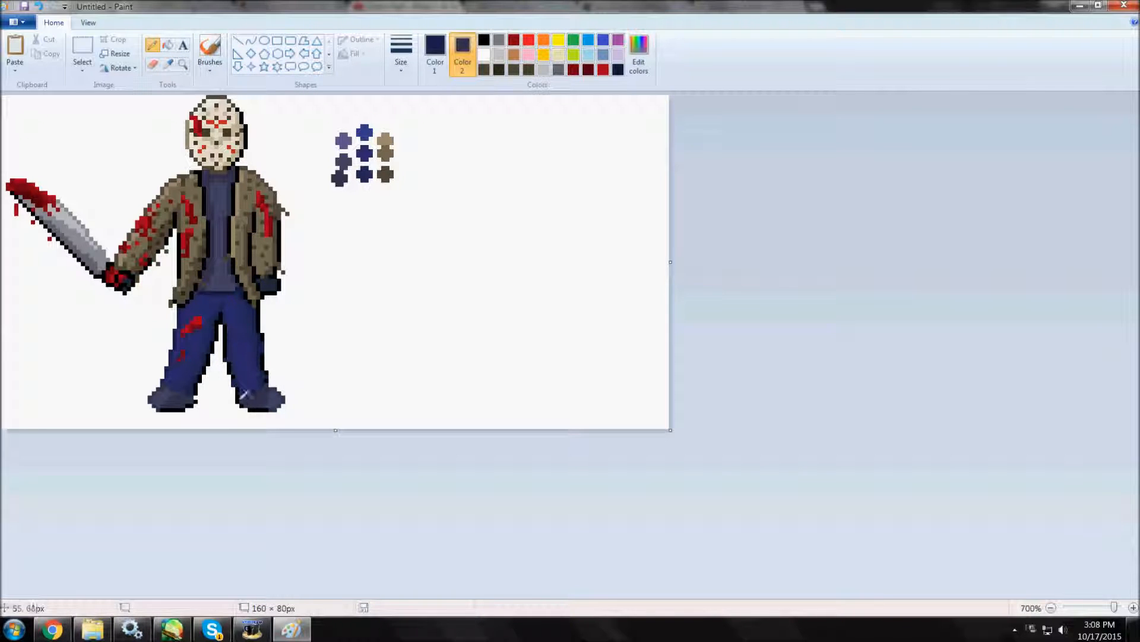
# Sample tones from the mask's edge and the lowered sleeve, and recolour the black outline around the shirt's neckline with the Eraser.
pyautogui.click(168, 64)
pyautogui.click(246, 142)
pyautogui.click(168, 64)
pyautogui.rightClick(274, 248)
pyautogui.click(168, 64)
pyautogui.rightClick(274, 238)
pyautogui.click(153, 64)
pyautogui.moveTo(205, 184)
pyautogui.mouseDown()
pyautogui.moveTo(207, 253)
pyautogui.moveTo(240, 180)
pyautogui.mouseUp()
# Sample dark grey from the blade's lower edge as the primary colour for touching up the machete with the Pencil.
pyautogui.click(168, 64)
pyautogui.click(90, 269)
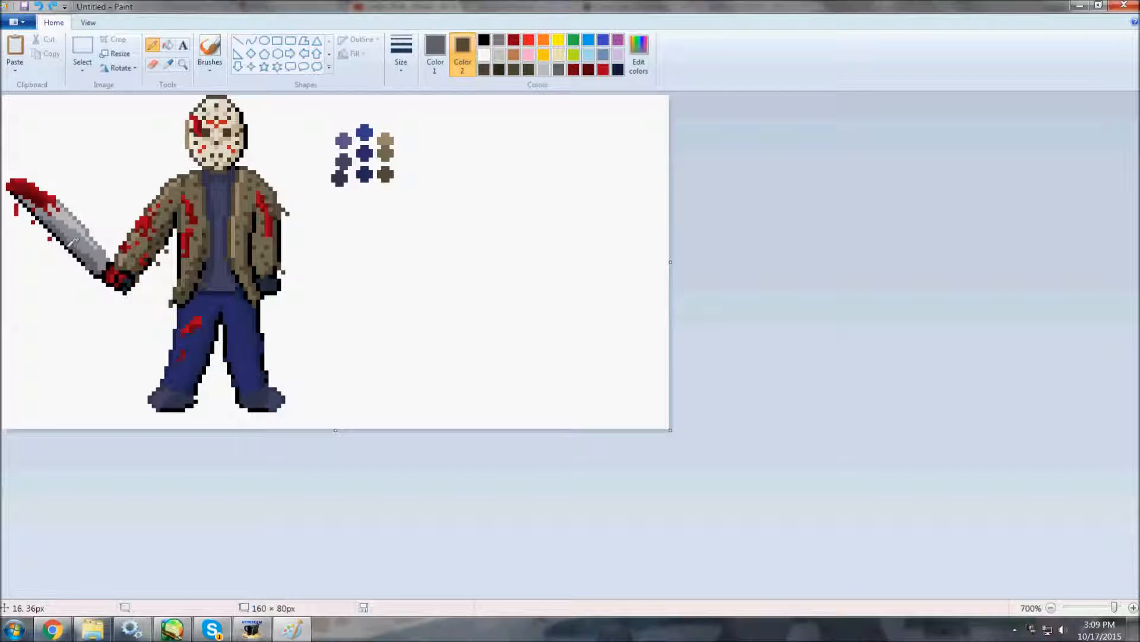
# Define a very dark red as the secondary colour, with black as primary, and recolour the bloodied areas' black outline with the Eraser.
pyautogui.click(168, 65)
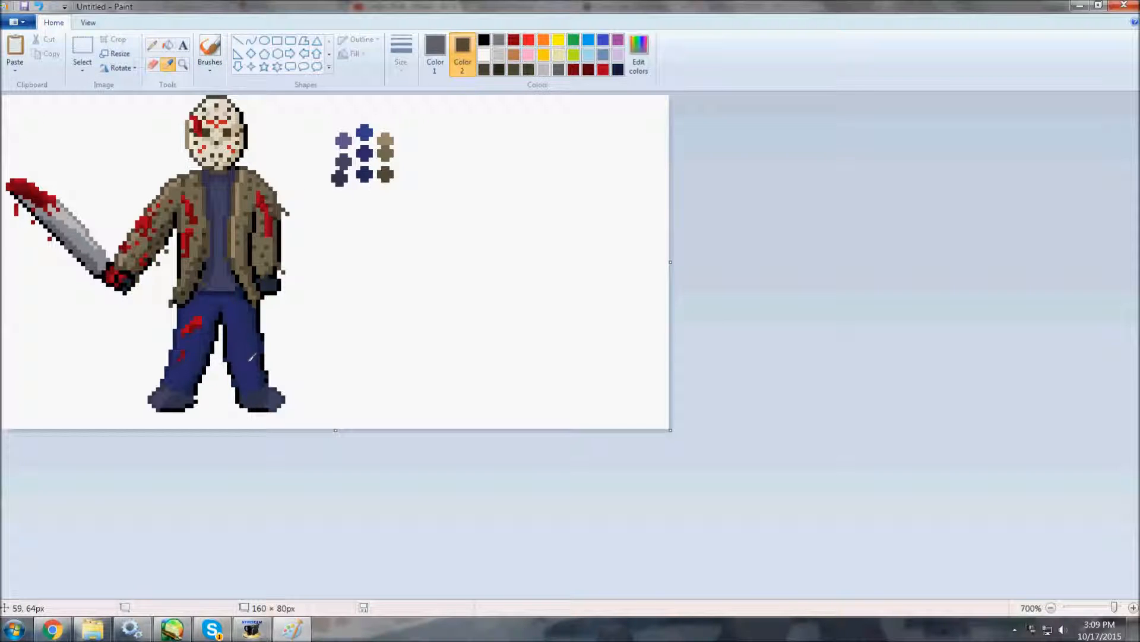
pyautogui.click(190, 309)
pyautogui.click(639, 56)
pyautogui.click(462, 398)
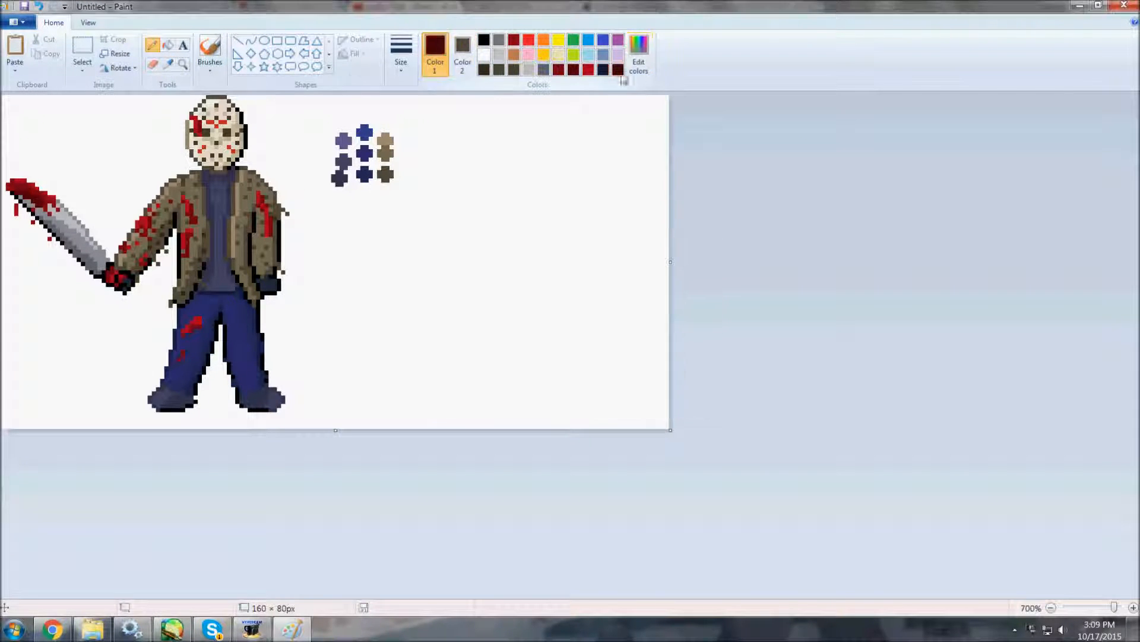
pyautogui.click(484, 40)
pyautogui.click(152, 64)
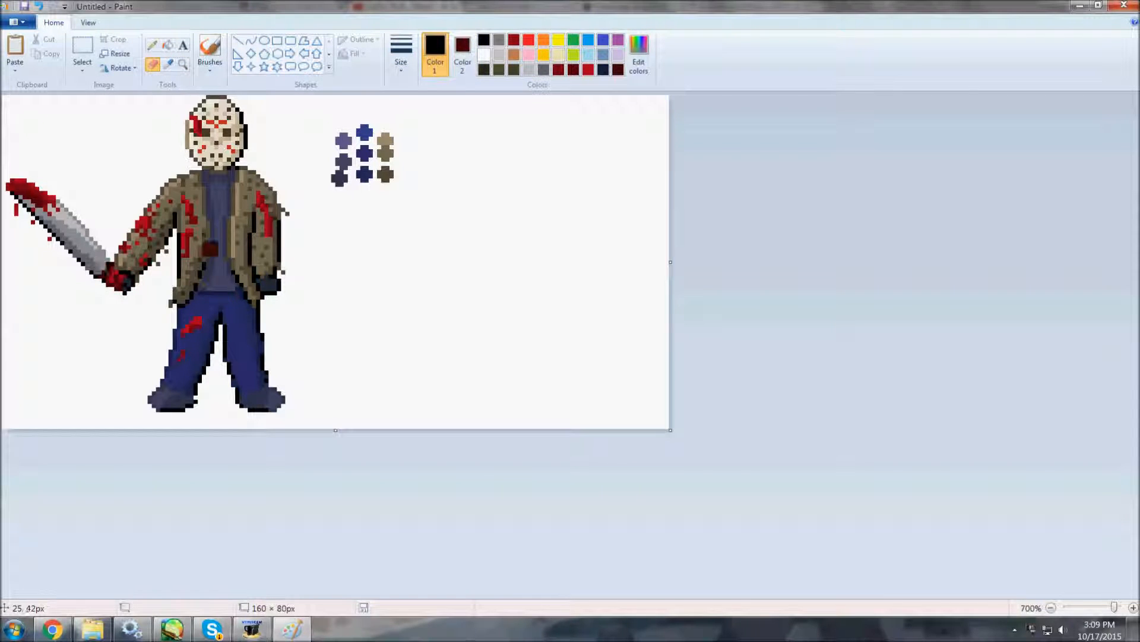
pyautogui.click(252, 628)
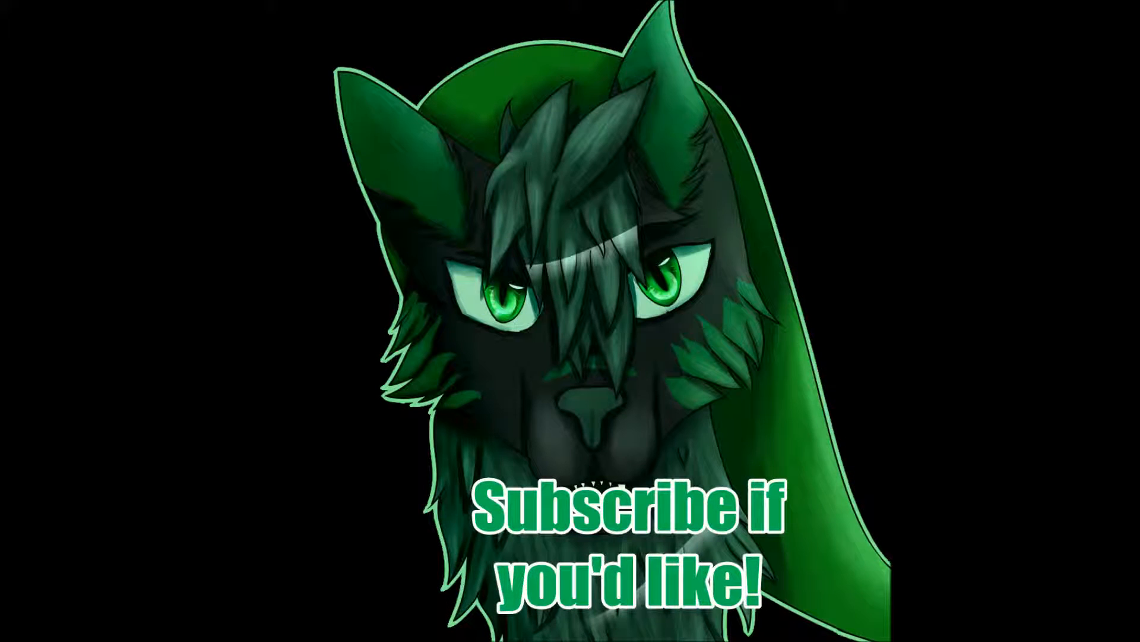